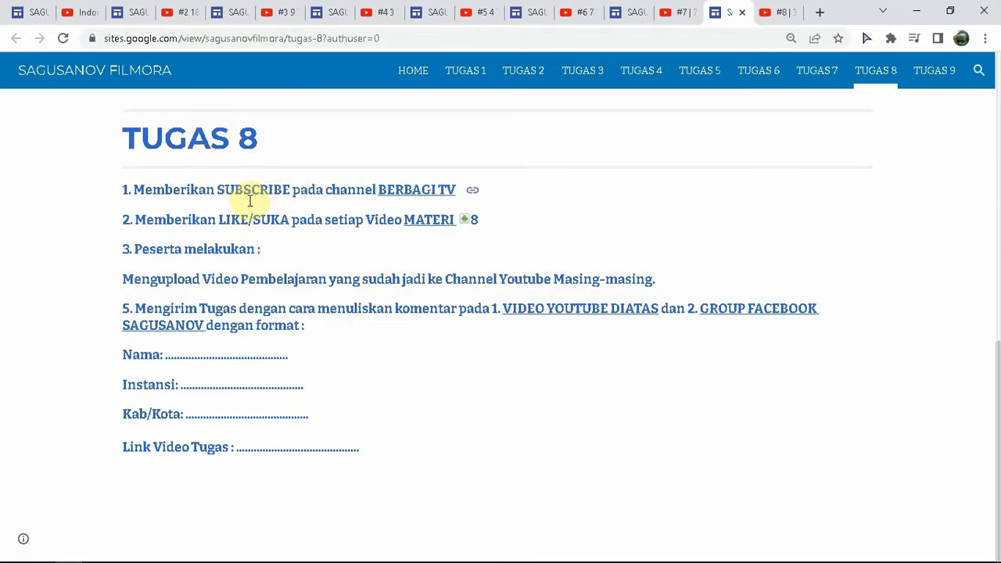
Step: Open the part 8 Filmora export tutorial video and pause it
left_click(776, 14)
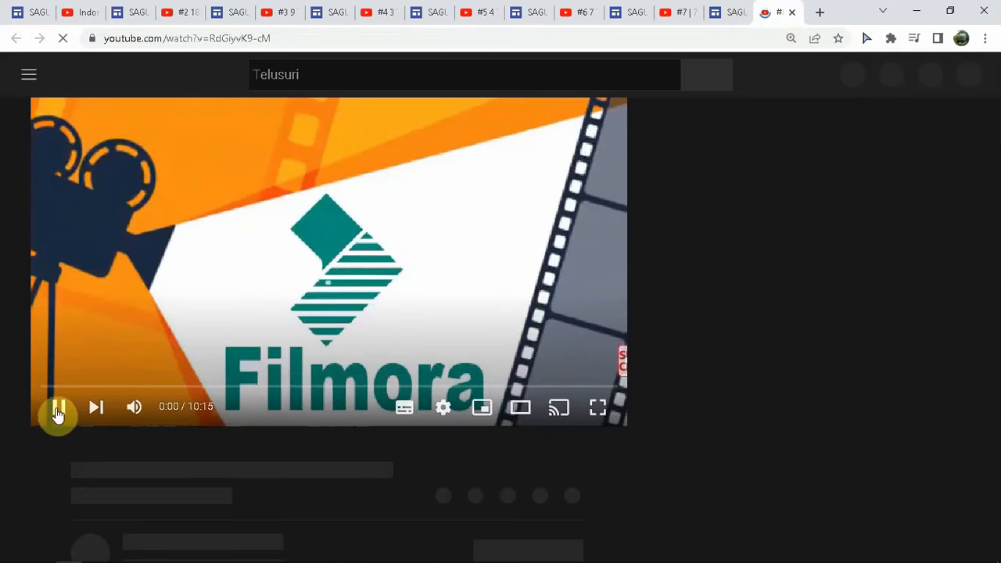
left_click(57, 408)
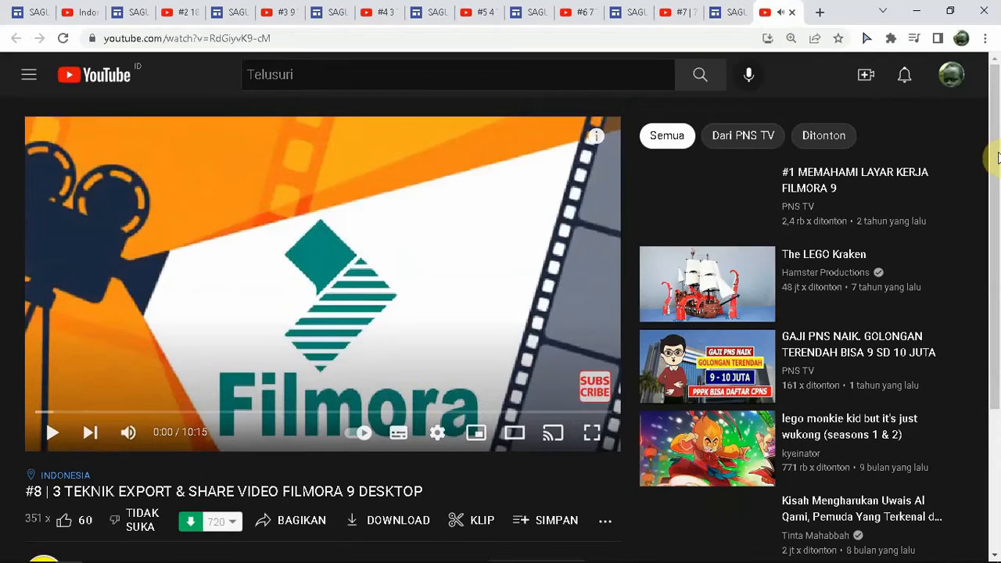
mouse_move(995, 167)
left_mouse_down()
mouse_move(992, 182)
mouse_move(993, 162)
mouse_move(987, 168)
left_mouse_up()
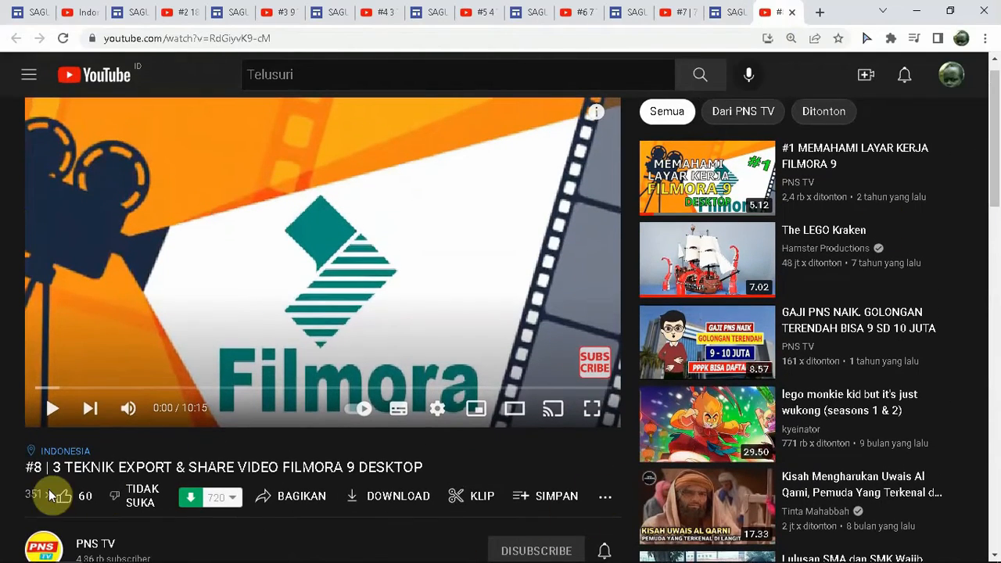
Step: Go through the assignment pages from TUGAS 1 to TUGAS 8 in turn
left_click(731, 20)
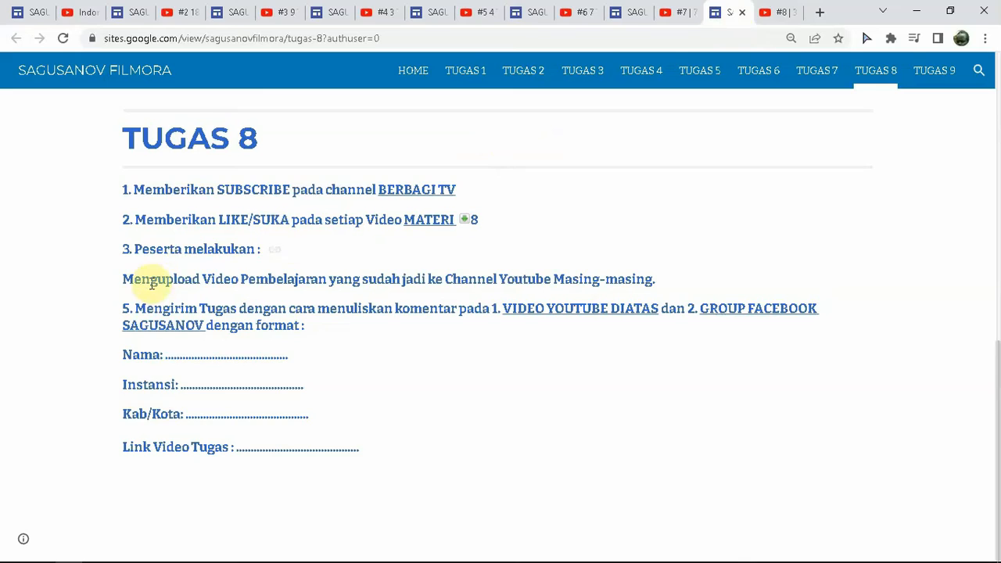
mouse_move(47, 557)
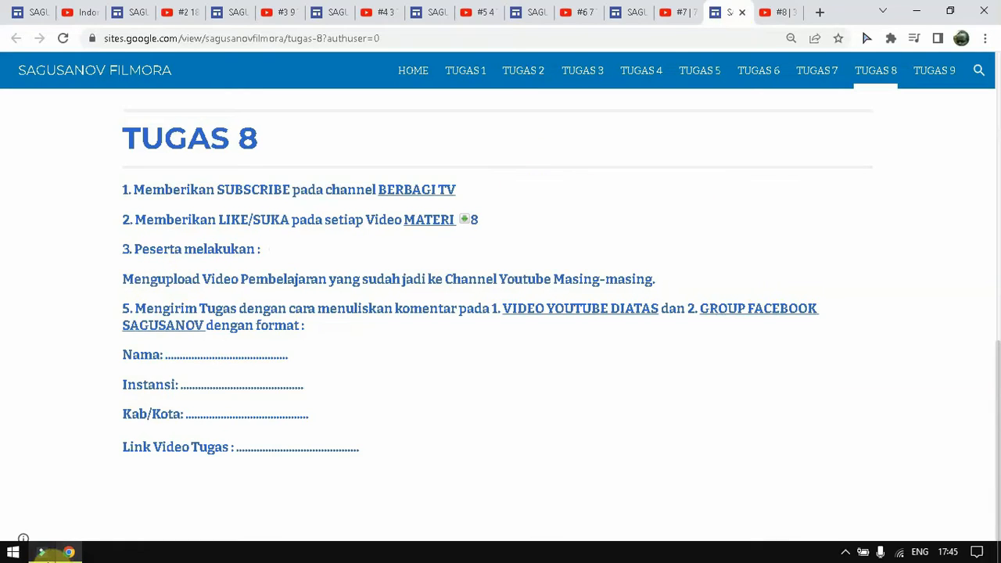
left_click(26, 12)
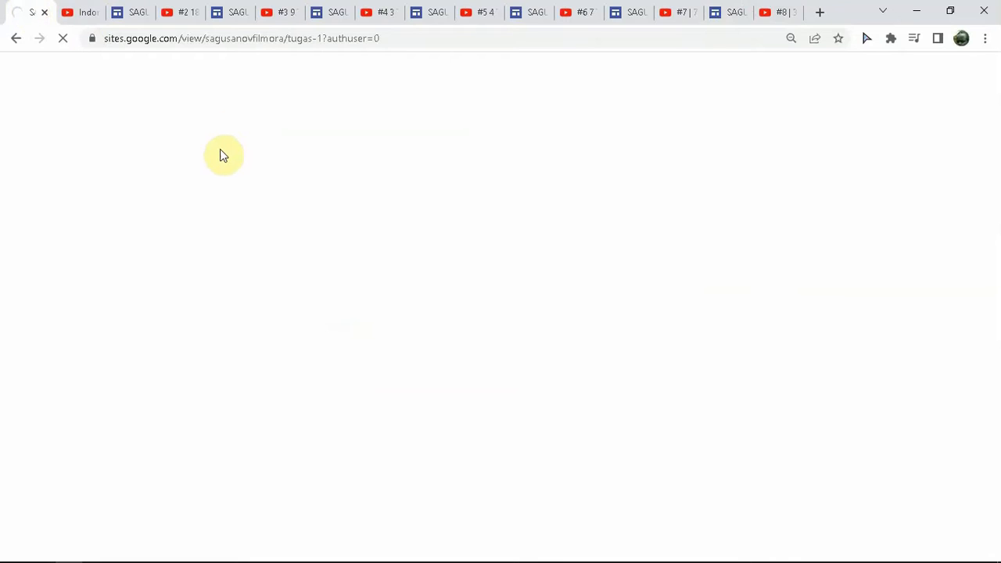
left_click(121, 10)
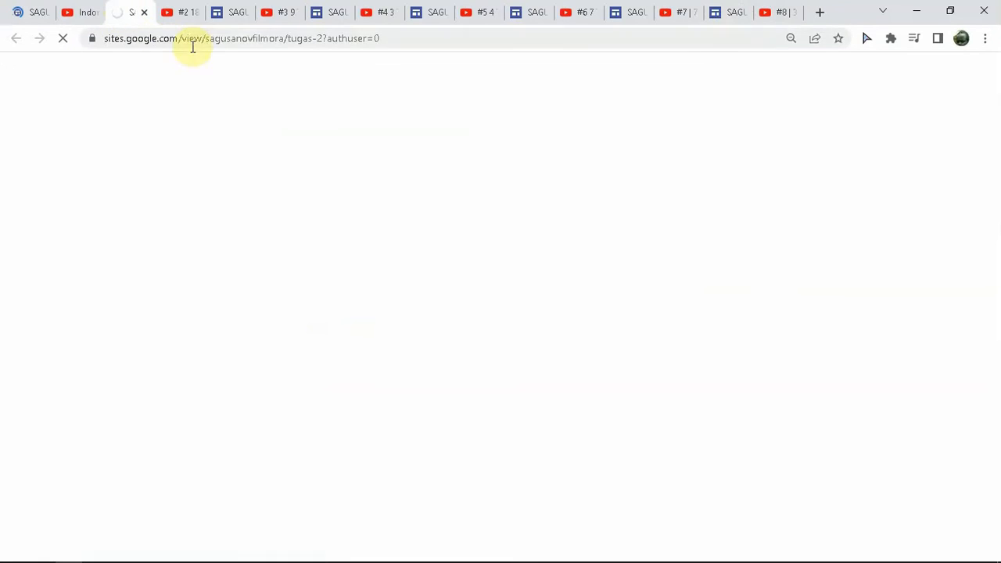
left_click(230, 13)
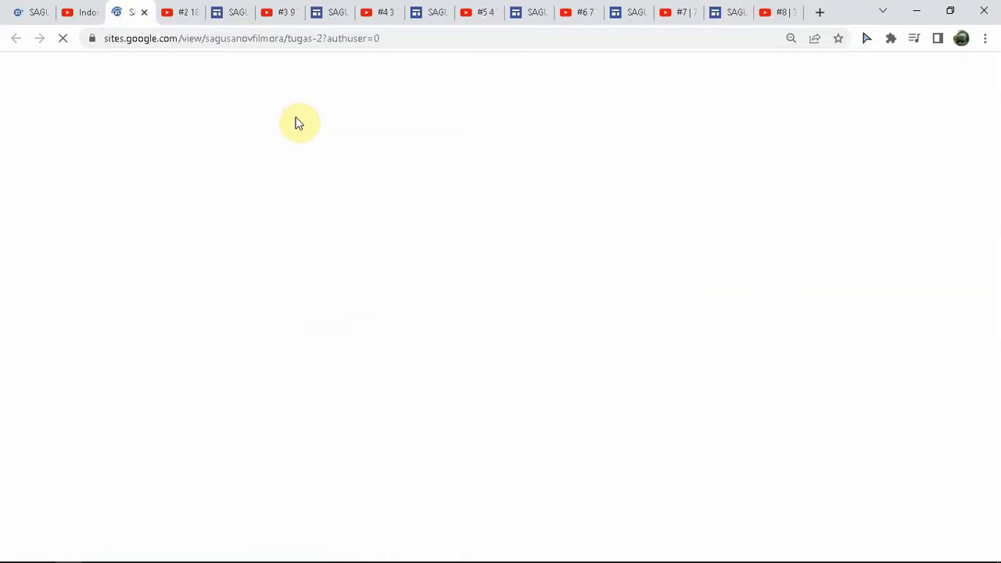
left_click(335, 11)
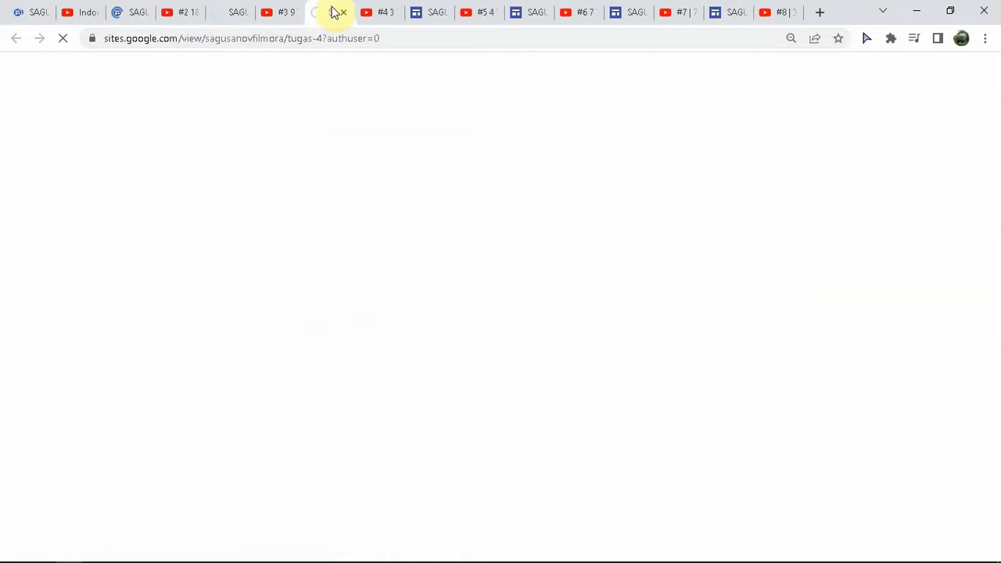
left_click(426, 13)
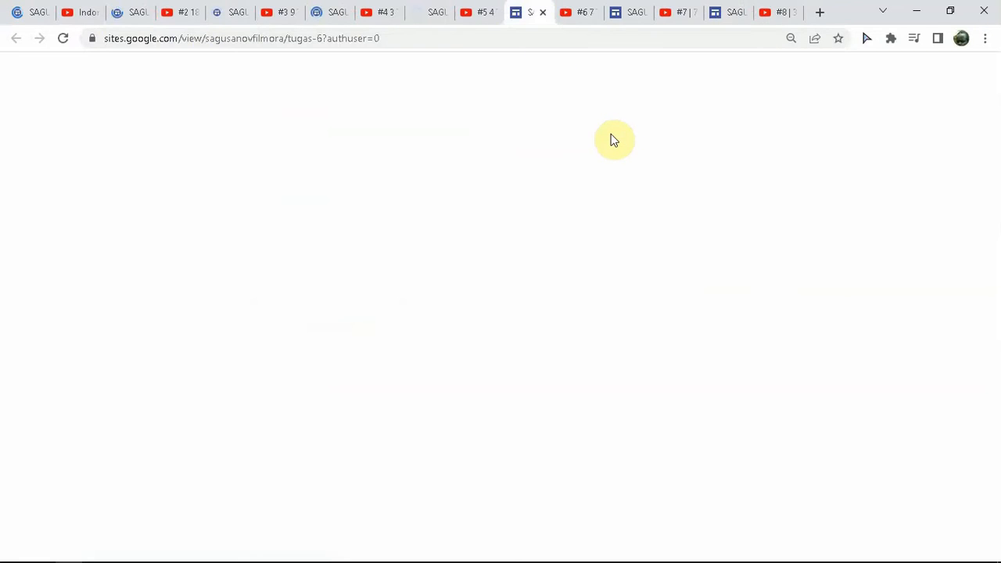
left_click(629, 16)
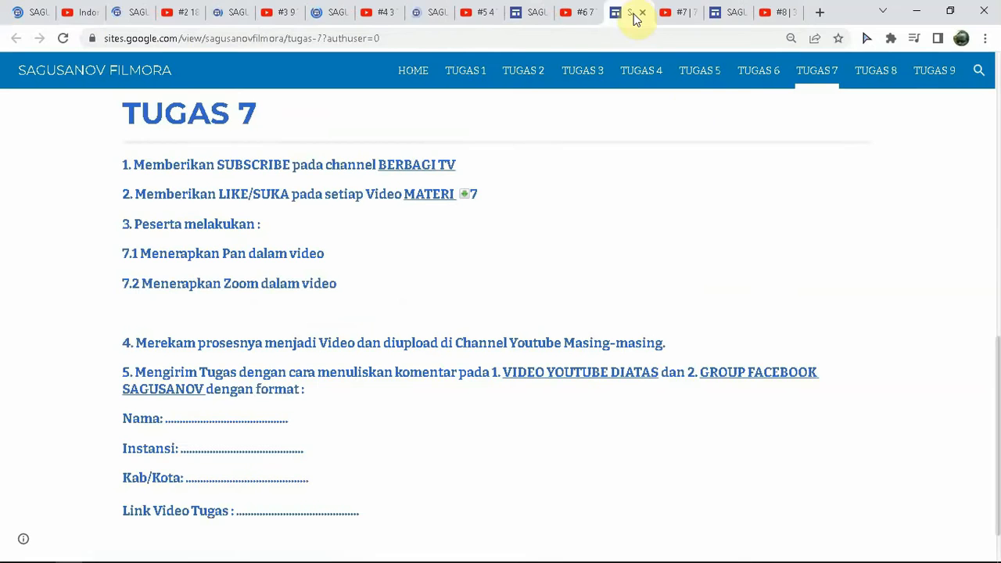
left_click(726, 14)
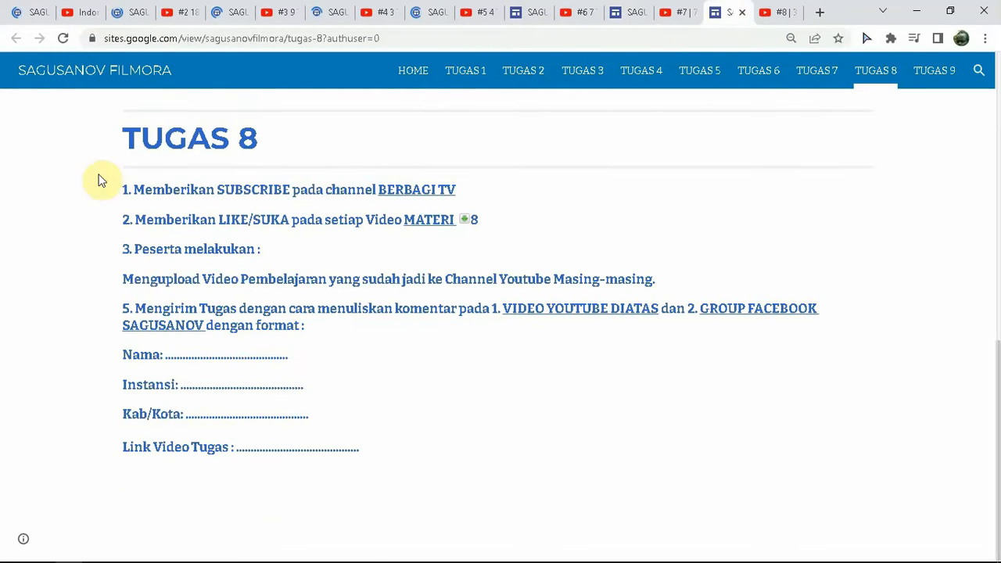
Step: Reread the TUGAS 1 and TUGAS 2 pages, then switch to the Filmora 9 editor
left_click(22, 16)
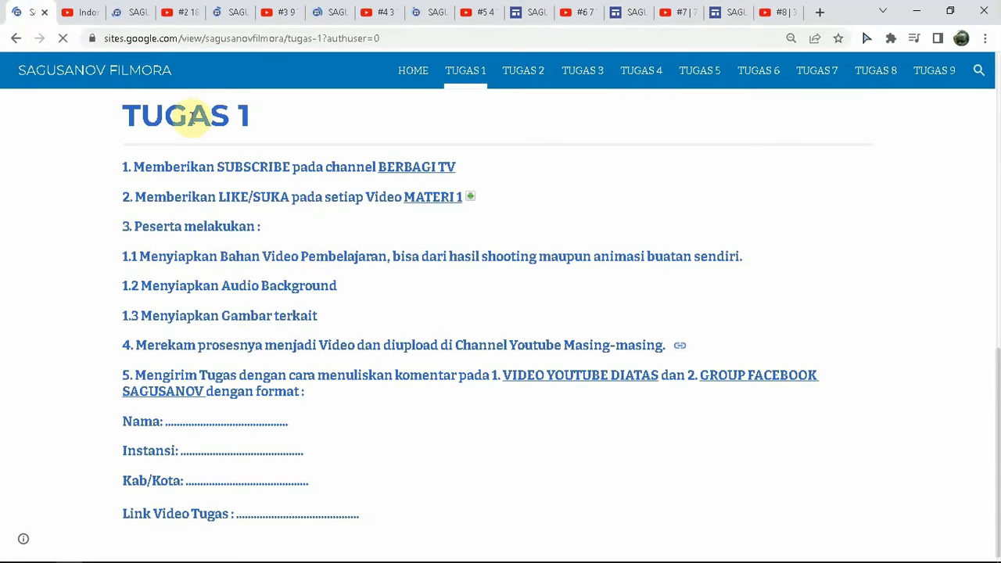
left_click(134, 9)
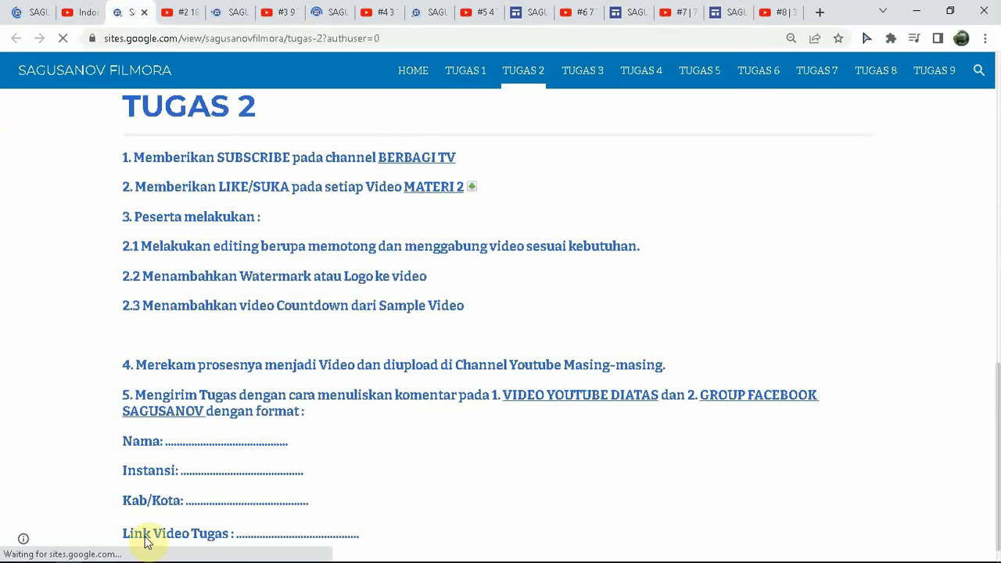
left_click(47, 555)
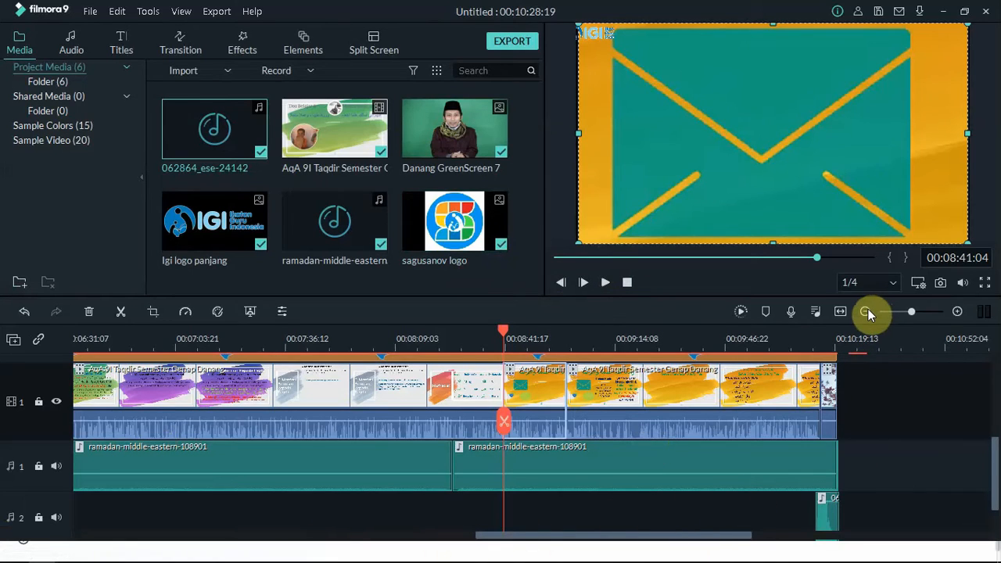
Step: Scroll the timeline to 0:00 and zoom out twice to see the whole project, then switch to TUGAS 2
scroll(868, 312, "left", 10)
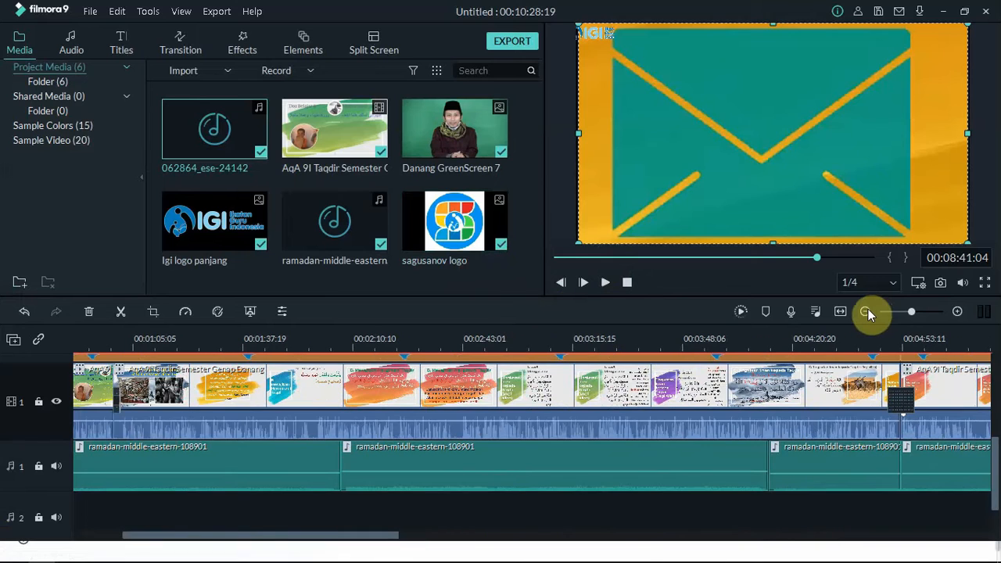
left_click(865, 312)
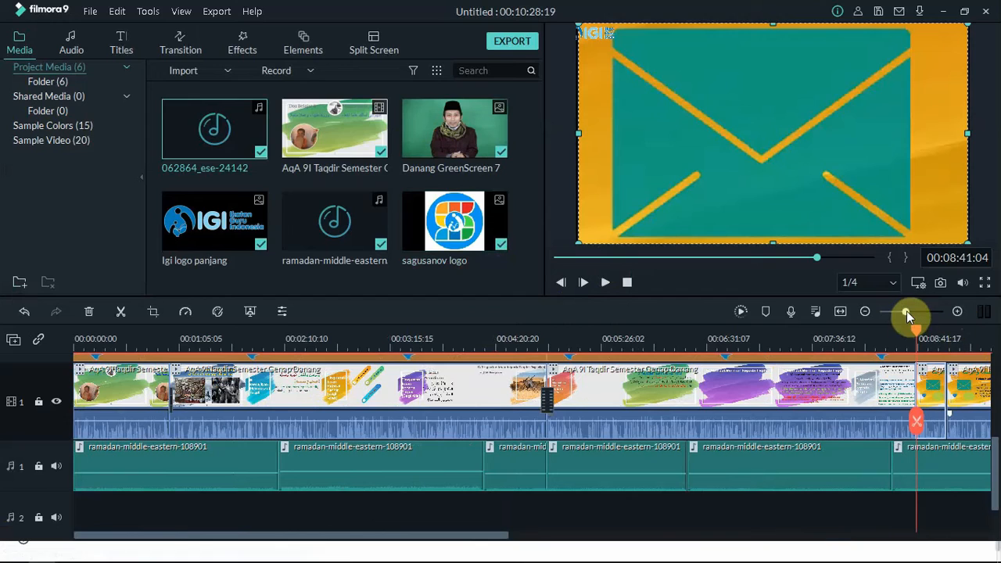
left_click(865, 312)
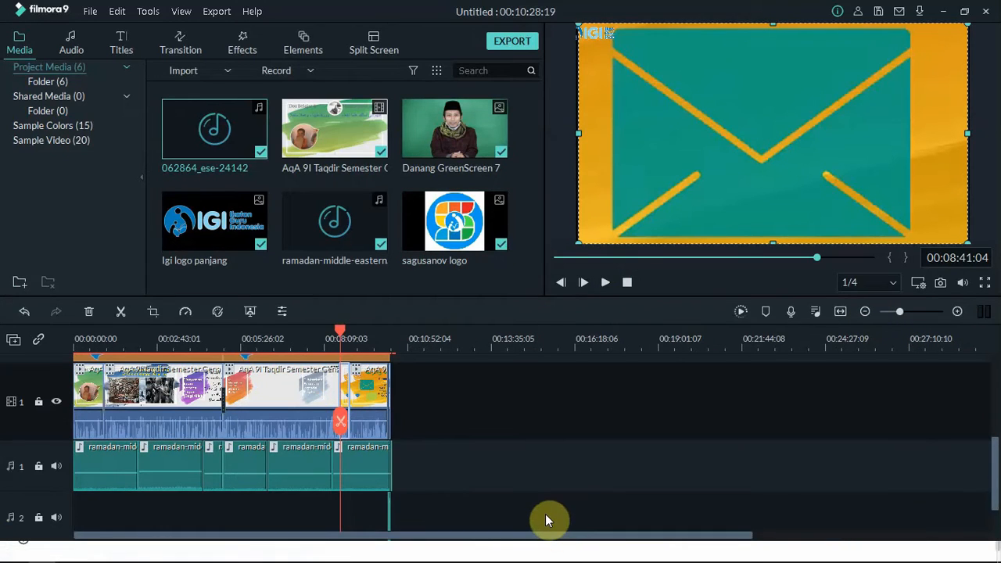
left_click_drag(991, 458, 983, 384)
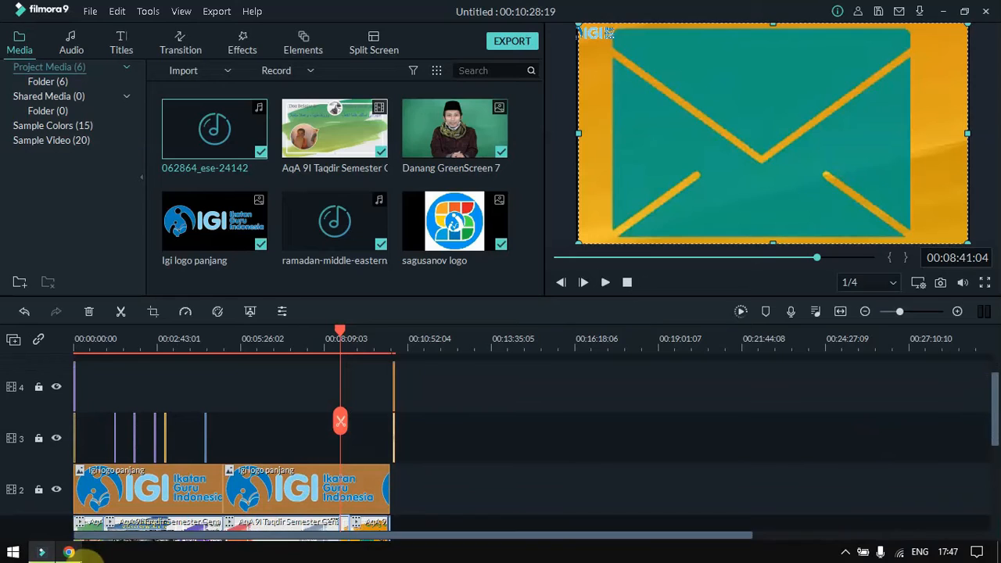
left_click(69, 552)
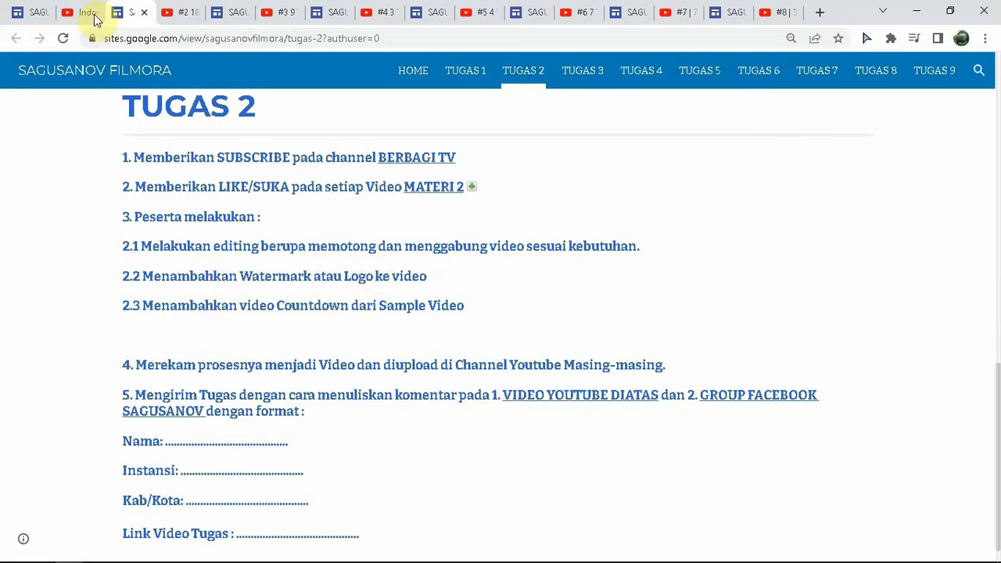
Step: Check the TUGAS 3 page requiring background sound at 20% volume, then go back to the Filmora tracks
left_click(42, 552)
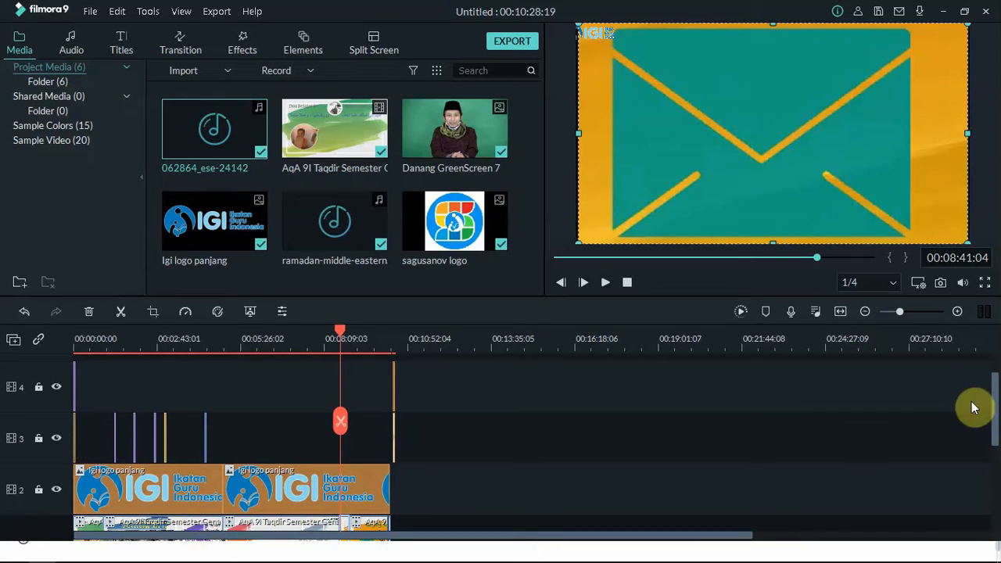
scroll(992, 442, "down", 2)
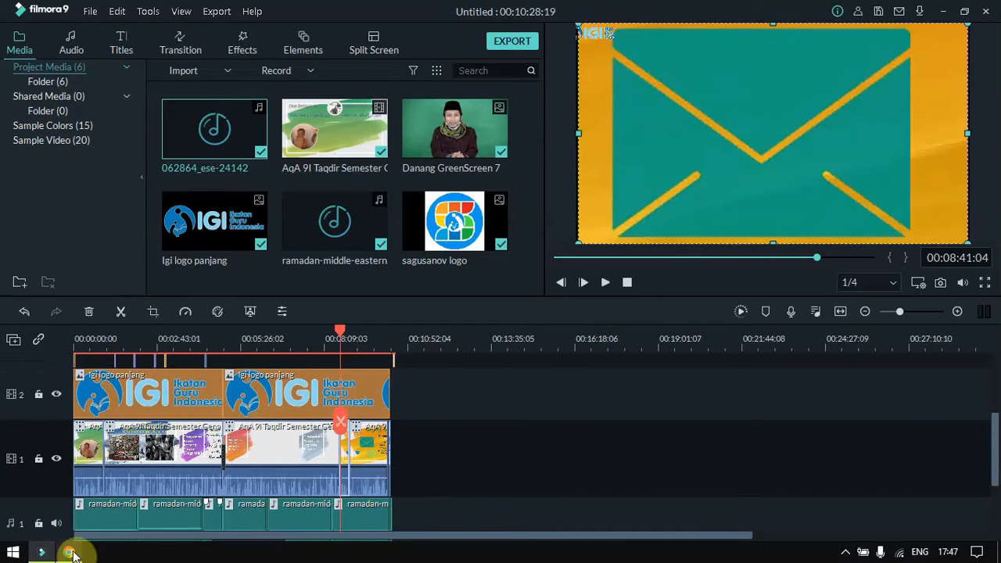
left_click(71, 553)
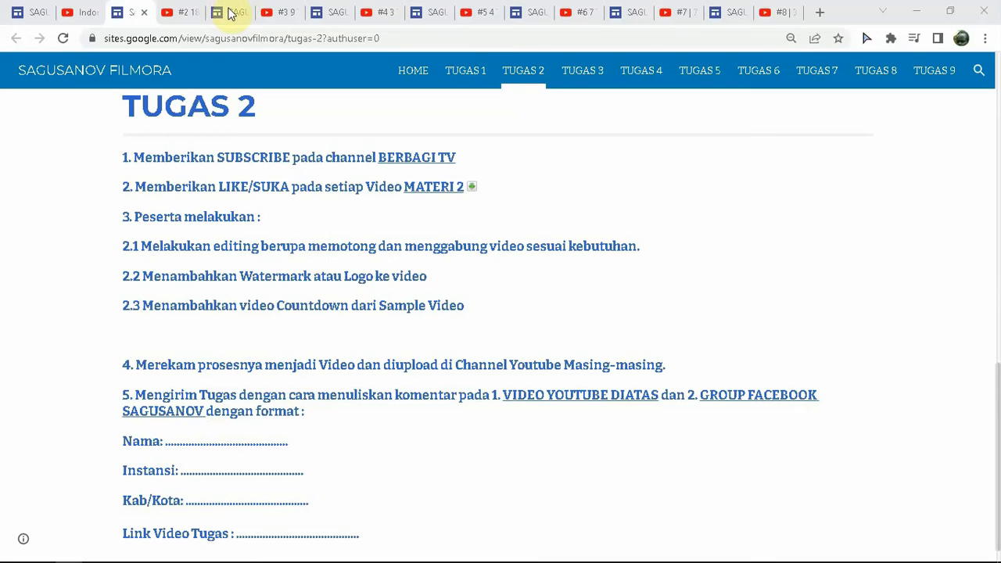
left_click(231, 13)
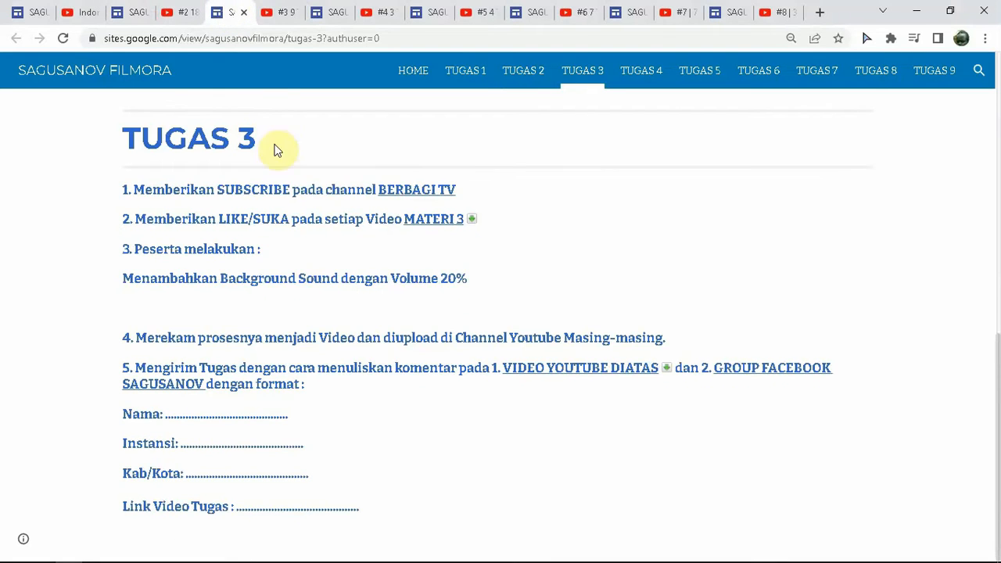
mouse_move(74, 558)
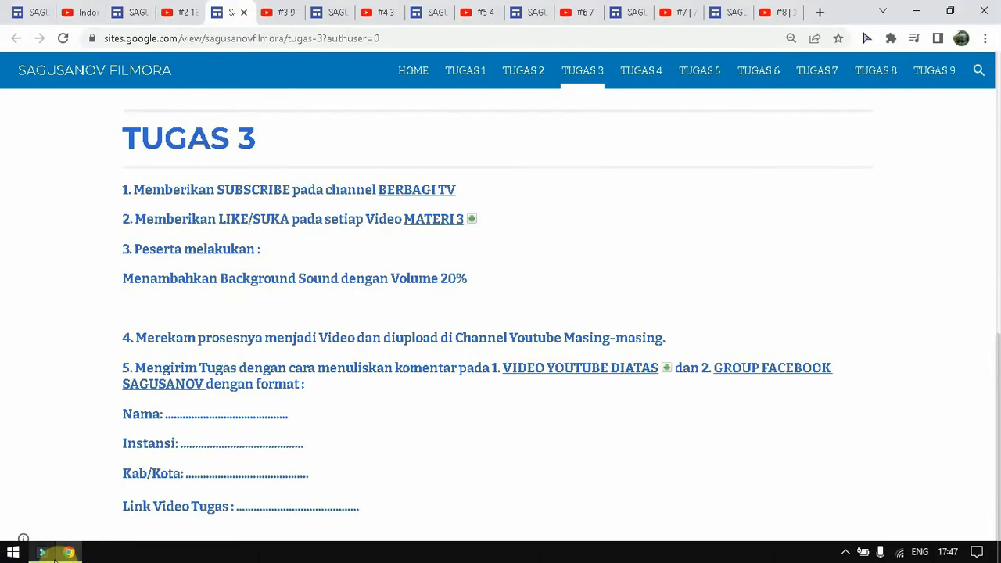
left_click(43, 554)
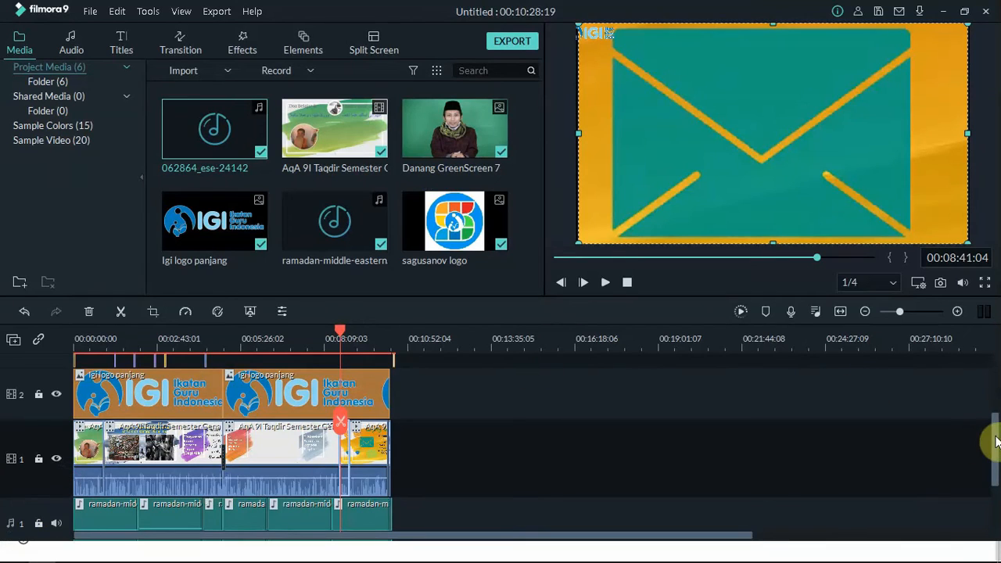
left_click_drag(996, 440, 995, 474)
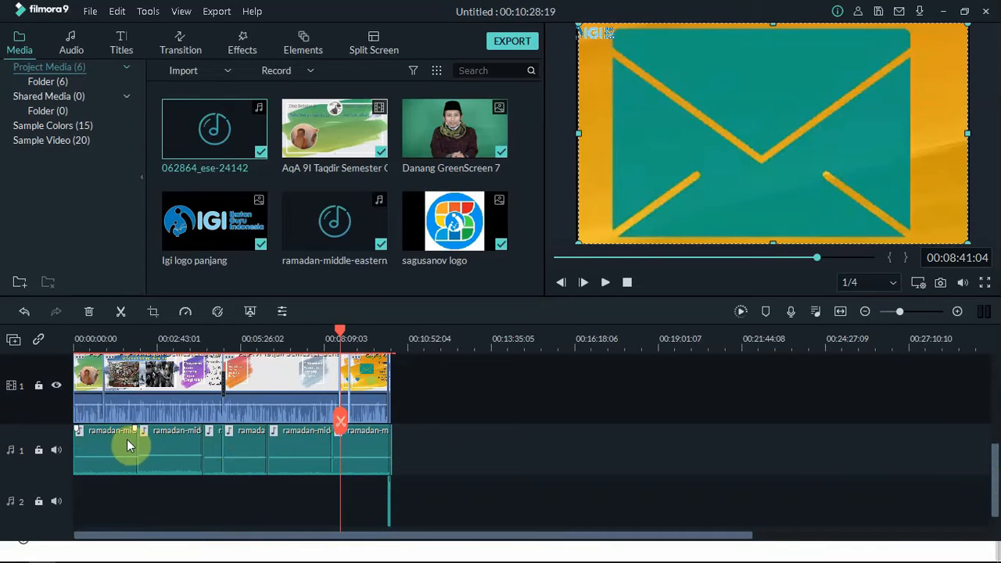
Step: Lower the second, fifth and last music clips to about -41 dB, then return playback to the start
left_click_drag(176, 447, 166, 470)
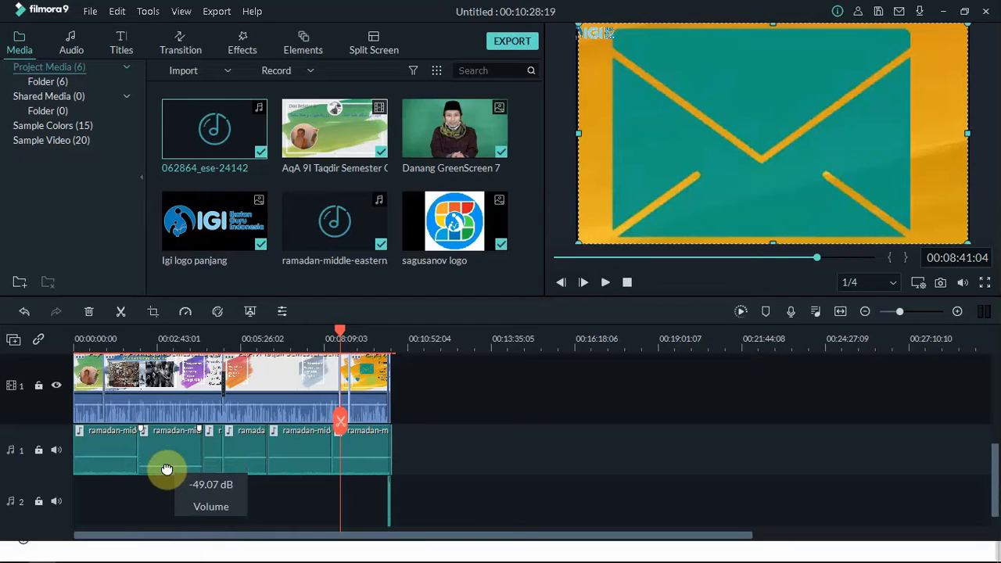
left_click_drag(166, 469, 234, 467)
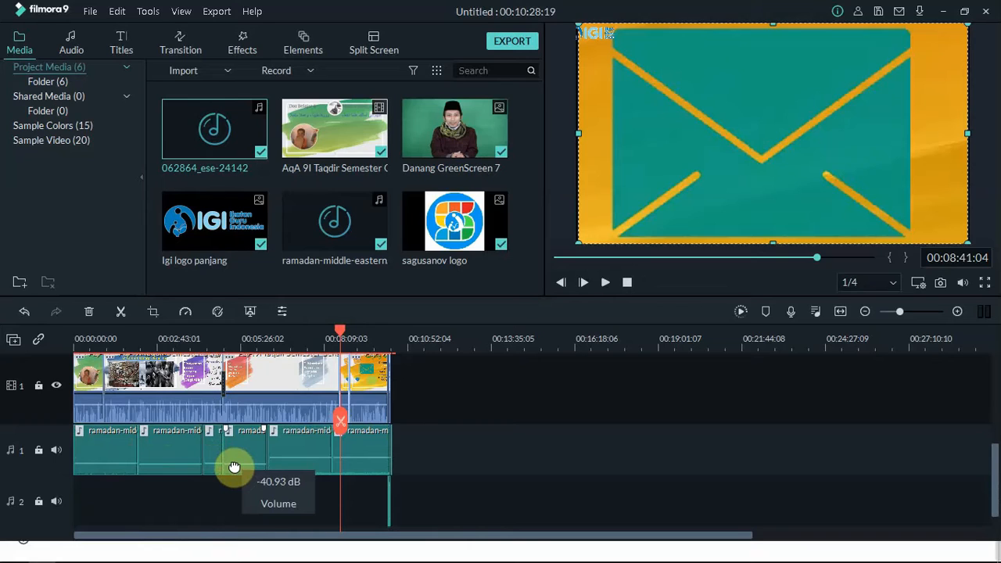
left_click_drag(290, 458, 287, 464)
left_click_drag(352, 458, 353, 468)
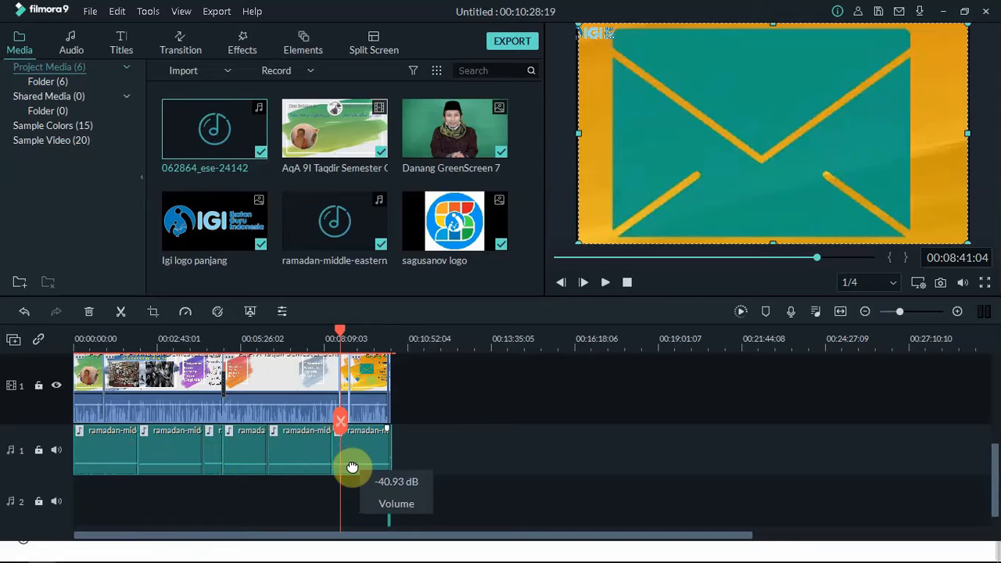
left_click(78, 338)
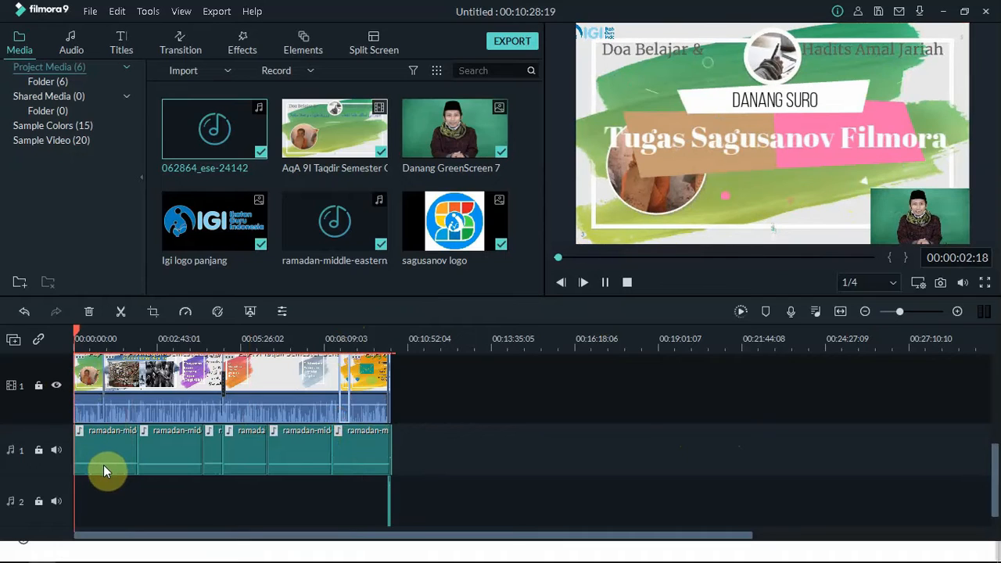
Step: Lower the first ramadan-middle-eastern music clip's volume to about -27 dB
left_click(122, 473)
left_click_drag(122, 473, 210, 463)
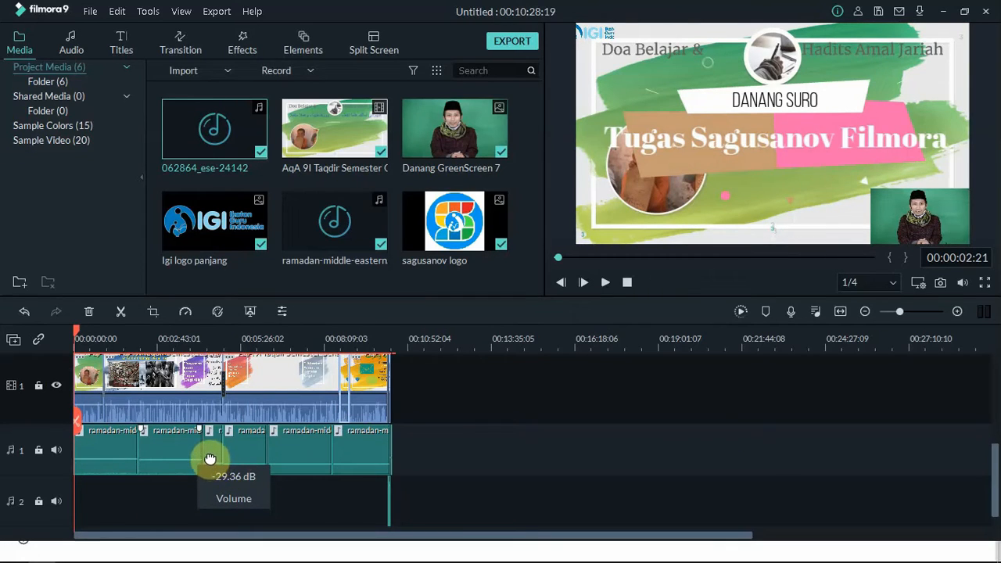
left_click(291, 465)
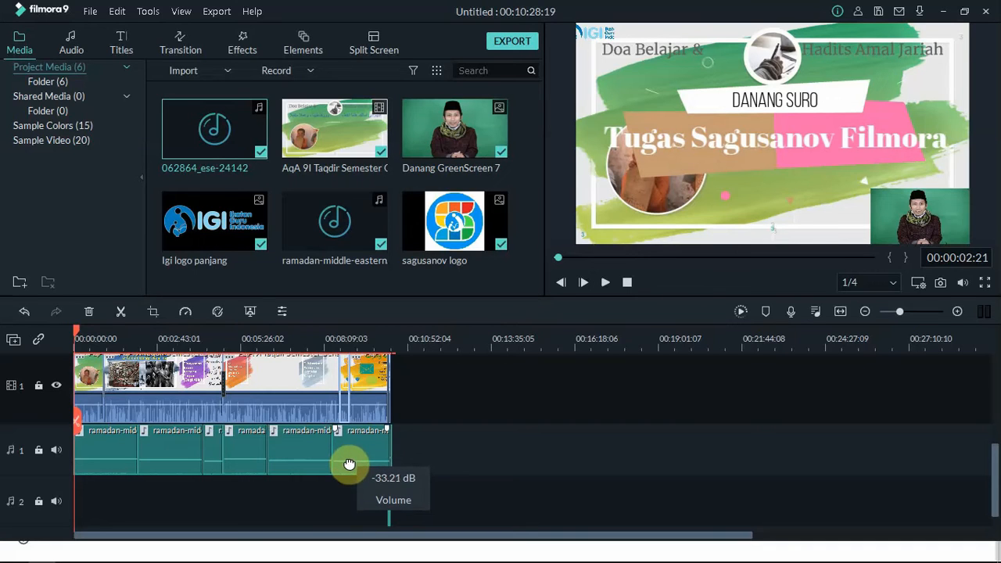
Step: Read the TUGAS 4 page asking for an opening photo and overlay photos, then return to Filmora
left_click(78, 551)
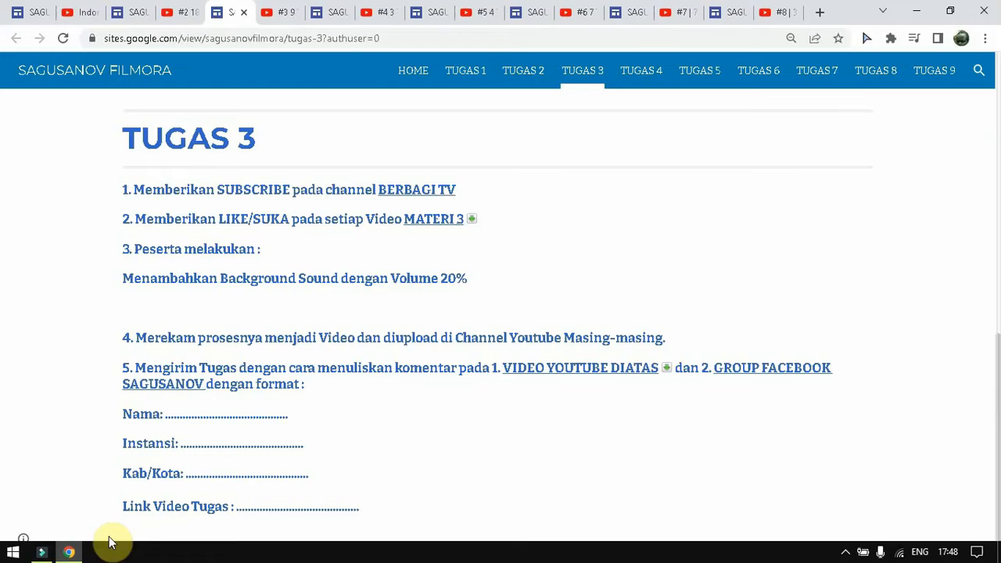
left_click(337, 12)
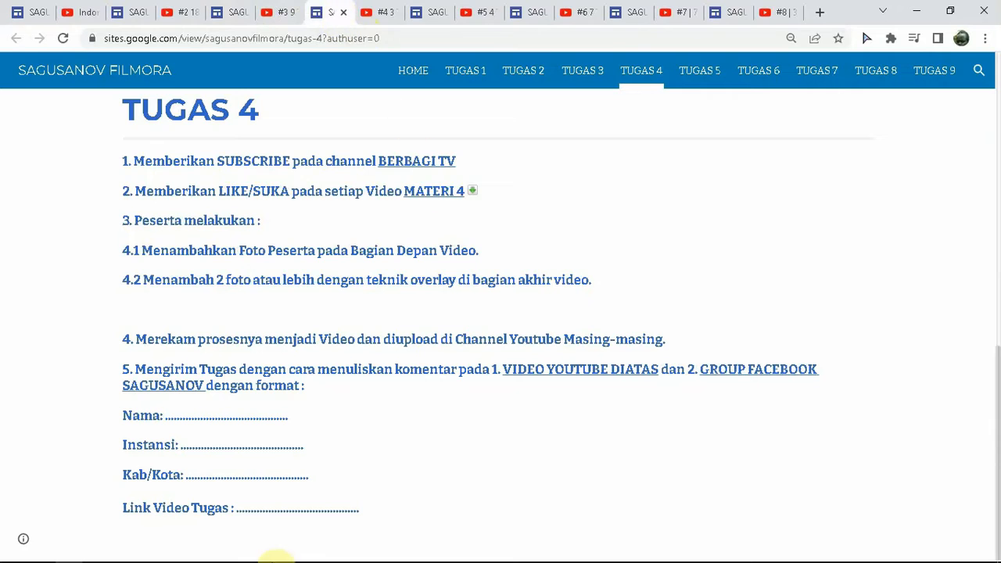
mouse_move(212, 552)
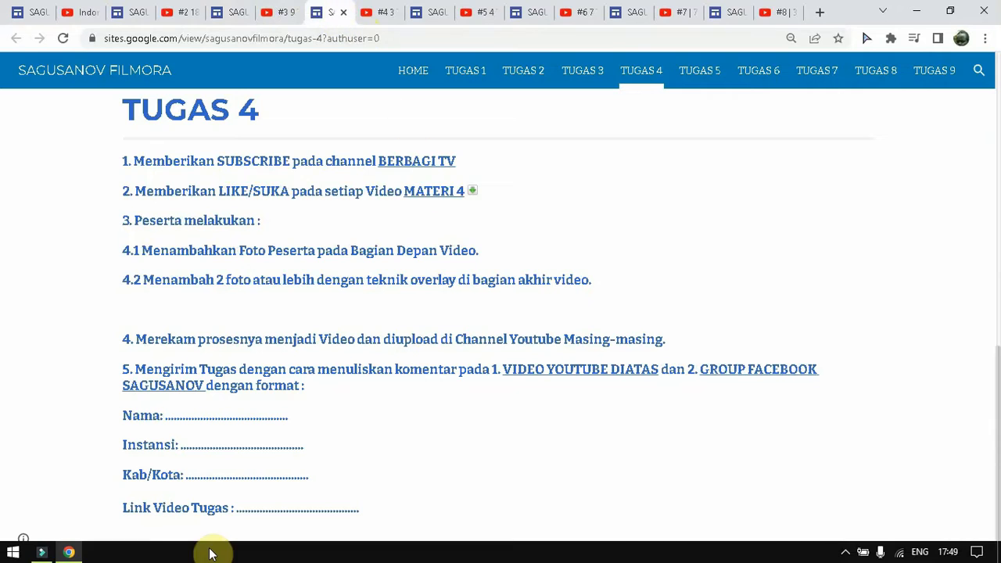
left_click(42, 553)
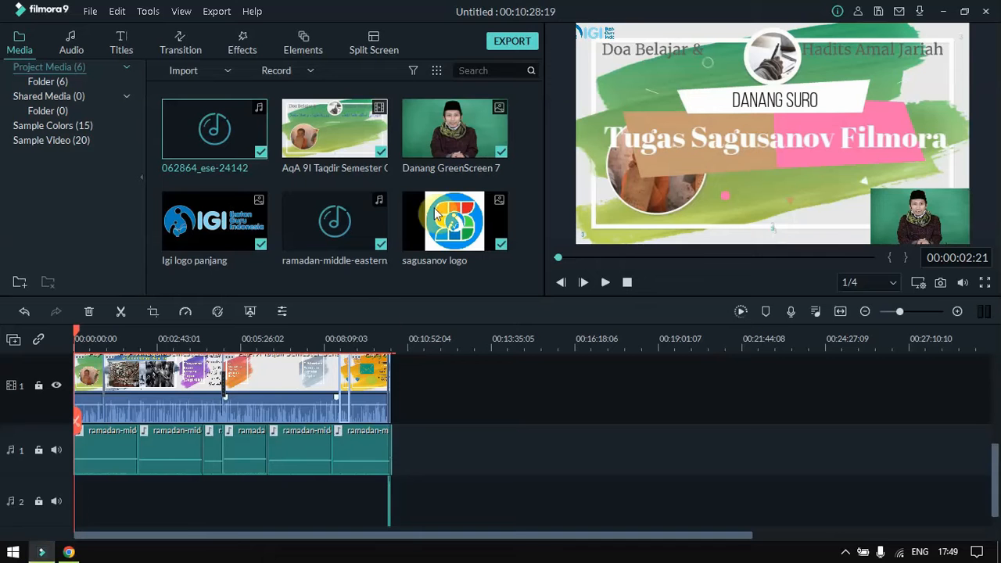
left_click(221, 11)
left_click(231, 29)
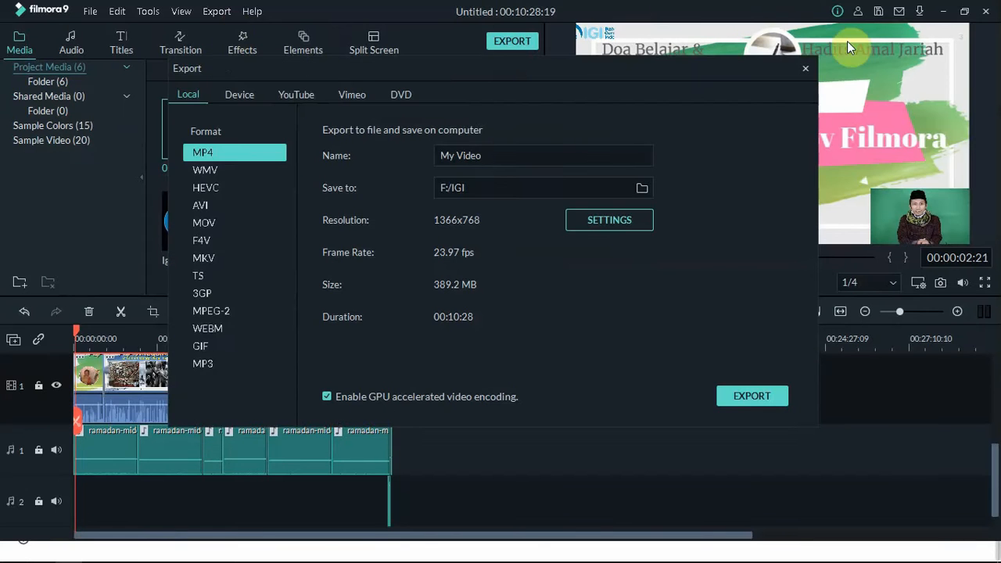
left_click(806, 70)
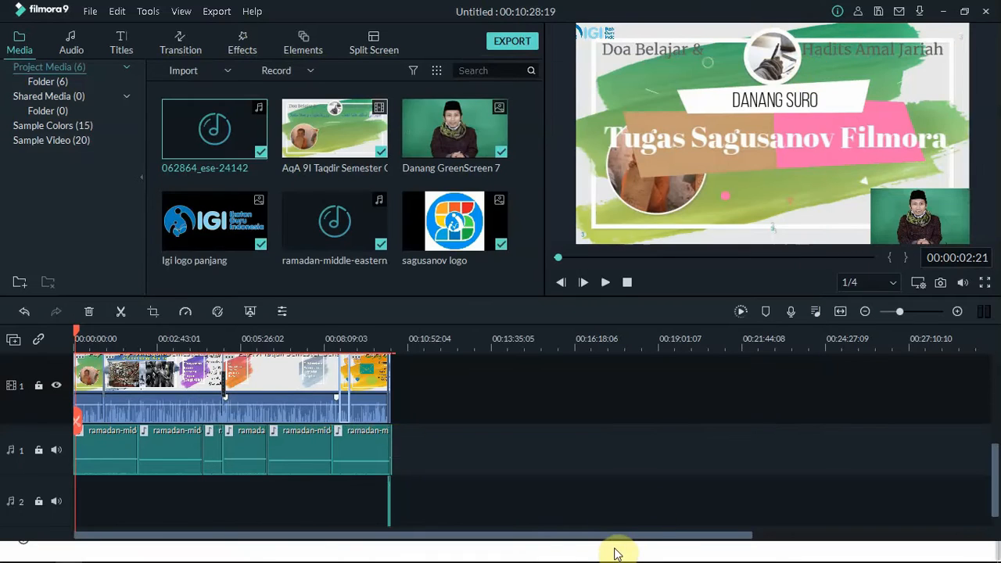
Step: Zoom the timeline in two steps and scroll to the end of the project
left_click(959, 313)
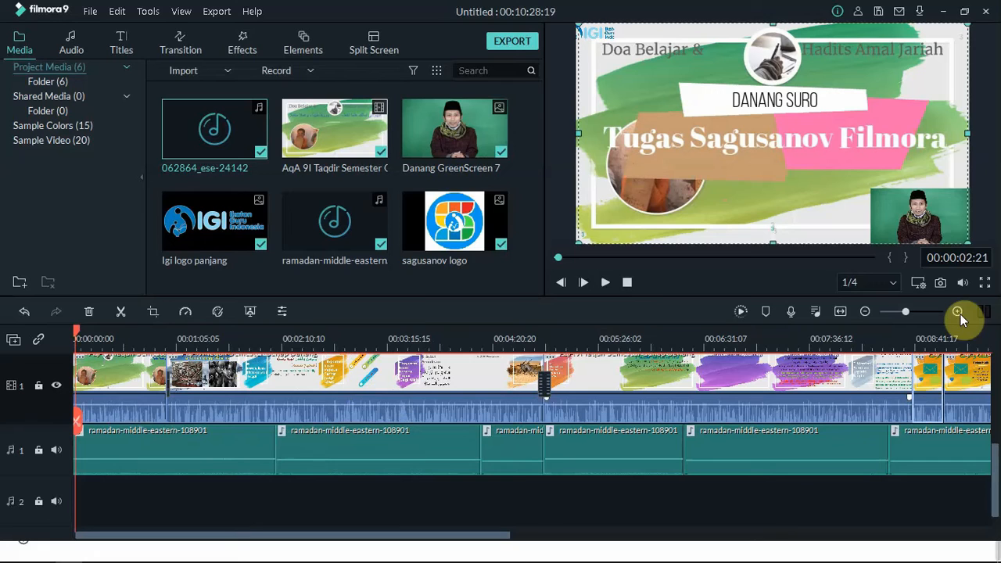
left_click_drag(430, 544, 664, 537)
left_click_drag(996, 480, 994, 456)
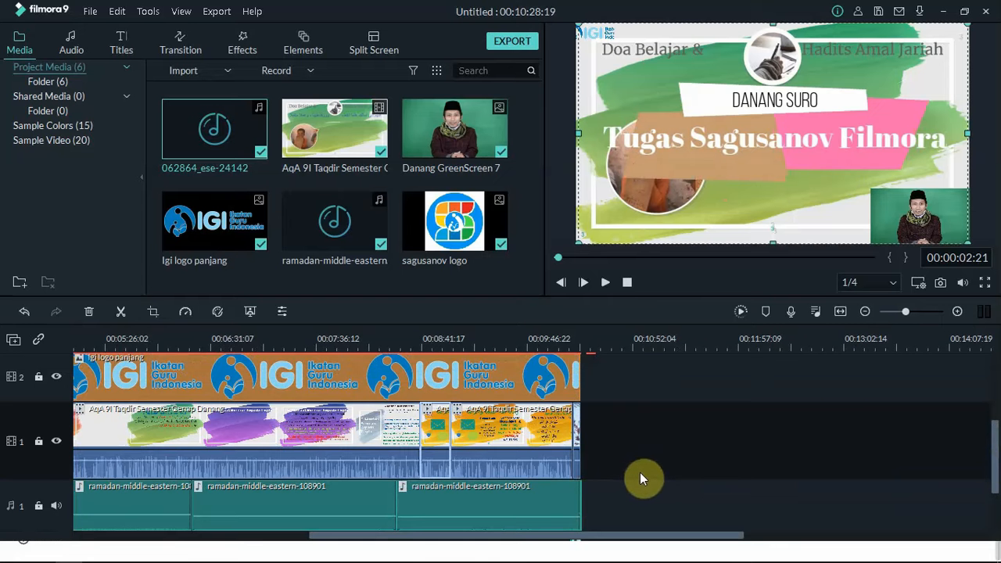
left_click(958, 311)
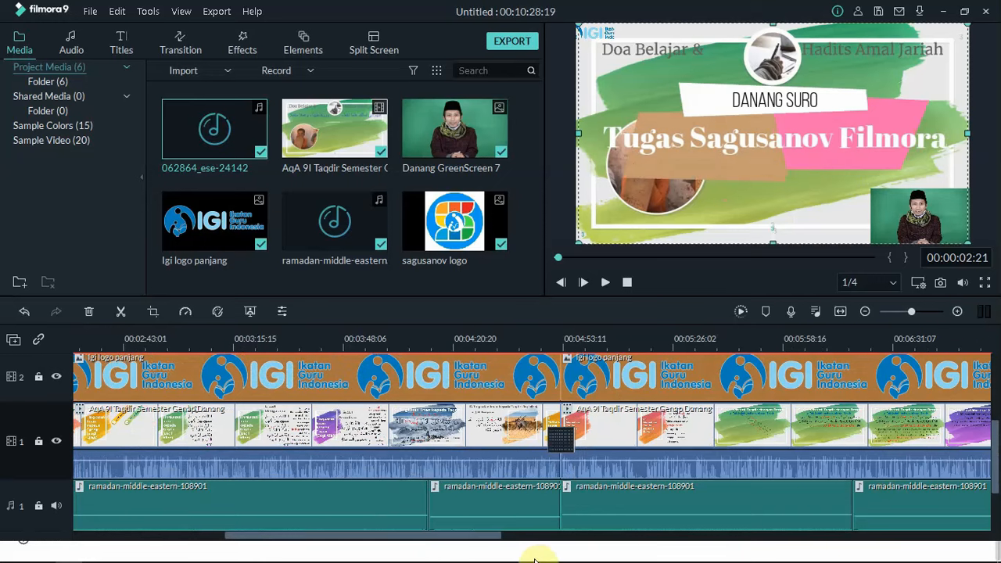
left_click_drag(459, 538, 765, 545)
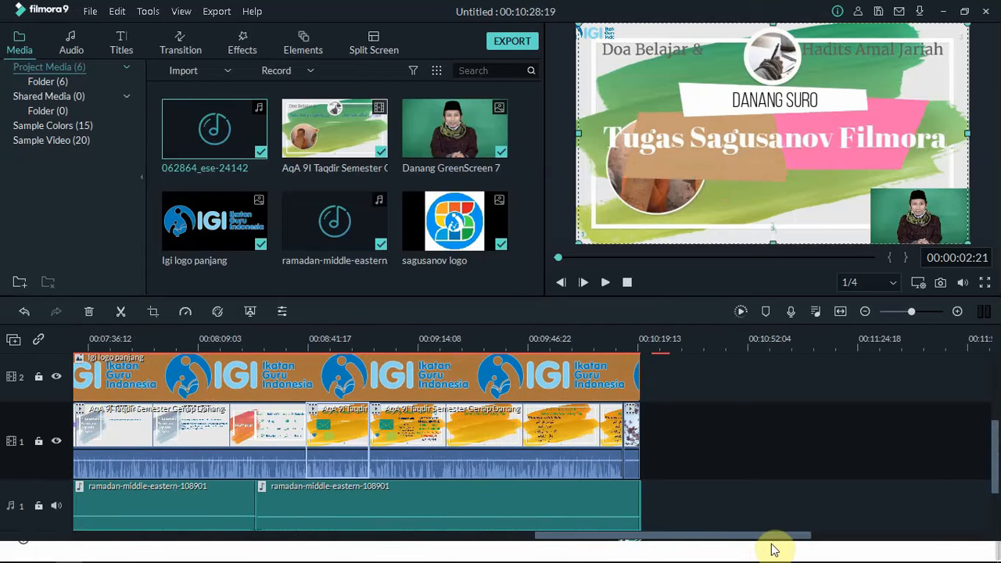
left_click_drag(993, 451, 994, 479)
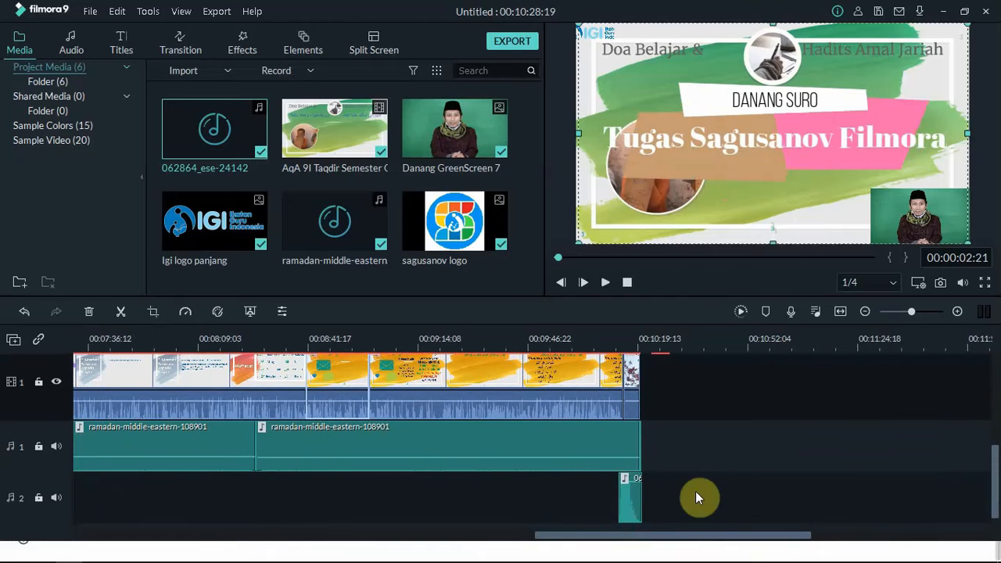
Step: Move the short audio track 2 clip to the project's end and trim the second music clip slightly
left_click(633, 504)
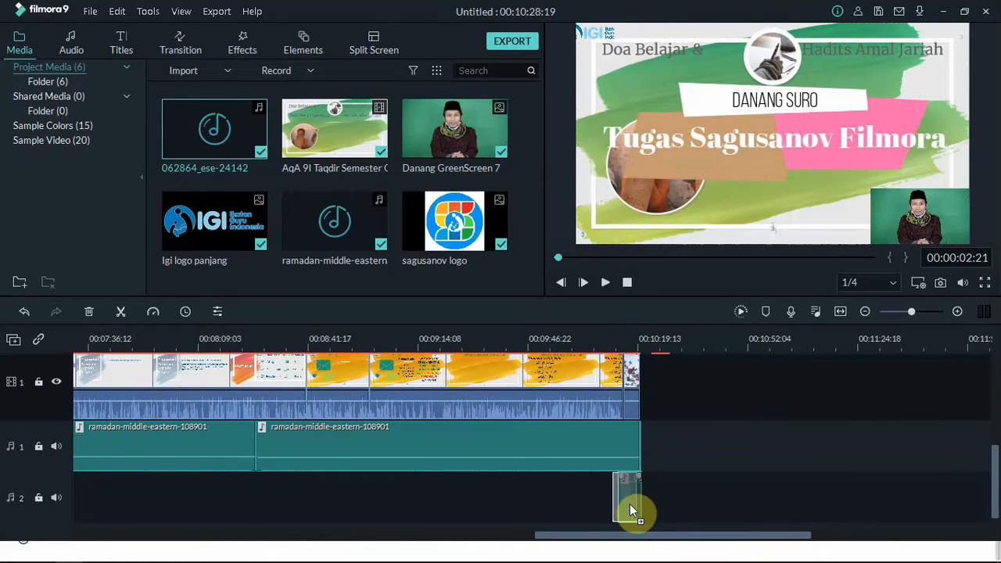
left_click_drag(632, 503, 636, 442)
left_click(640, 440)
left_click_drag(638, 438, 664, 445)
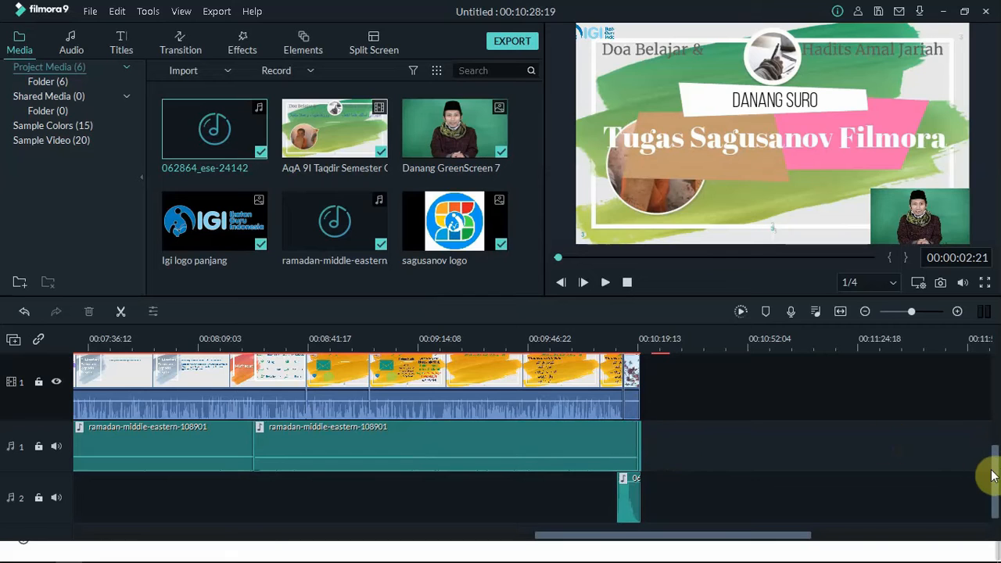
left_click_drag(994, 474, 994, 396)
Step: Move the small logo clip from track 3 up to track 4 and select the final audio clip
left_click(661, 446)
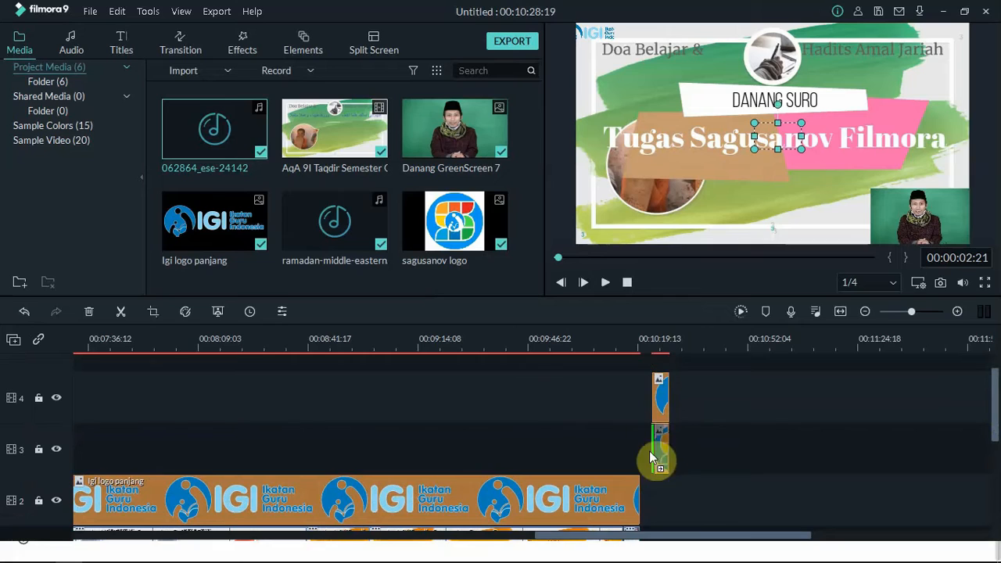
left_click_drag(631, 453, 631, 410)
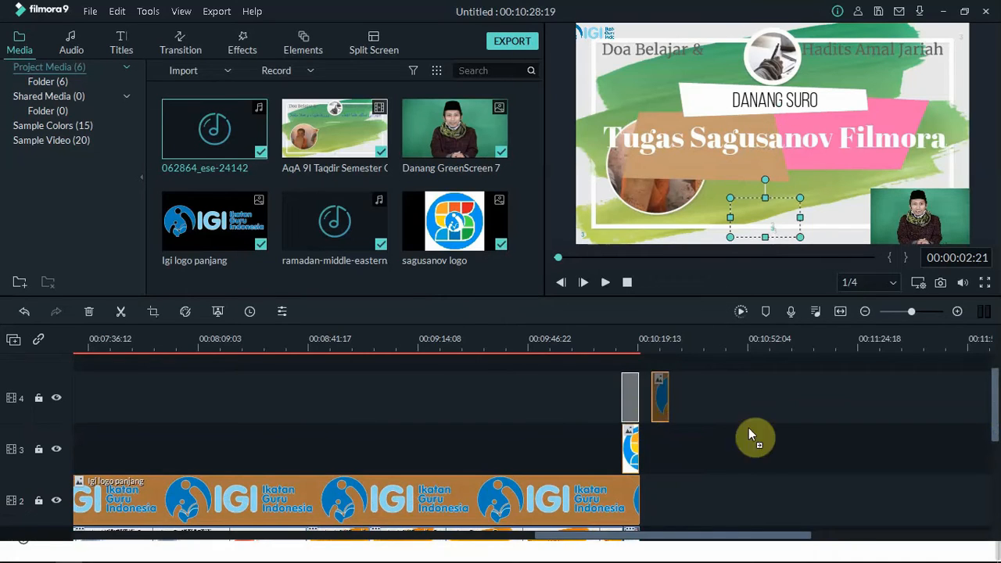
left_click_drag(990, 402, 978, 465)
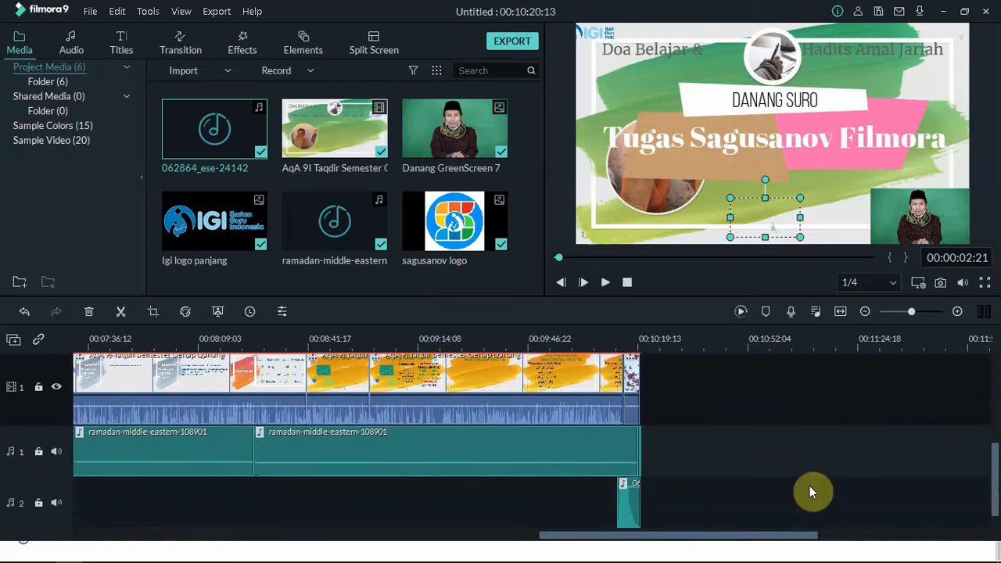
left_click(640, 452)
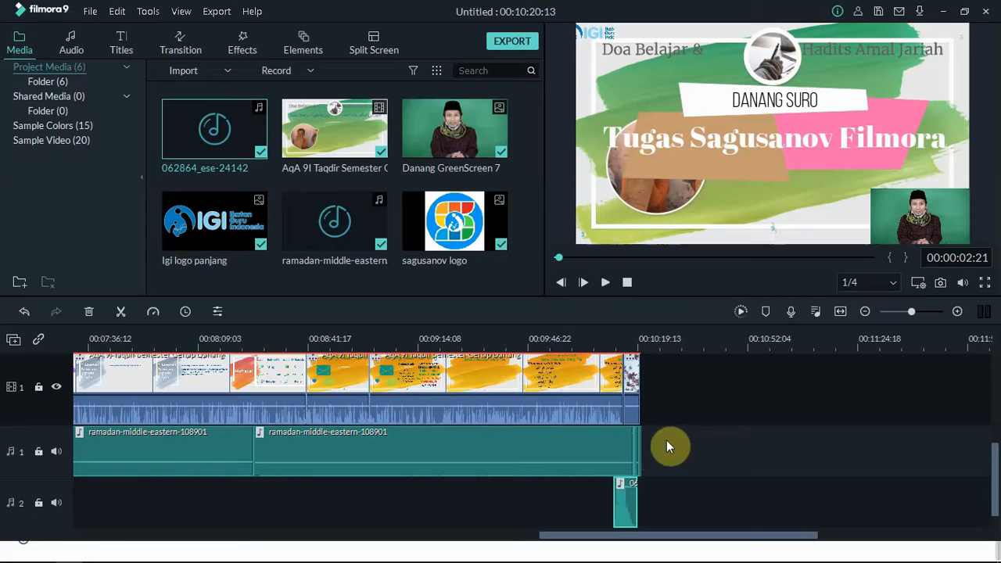
left_click_drag(989, 465, 987, 352)
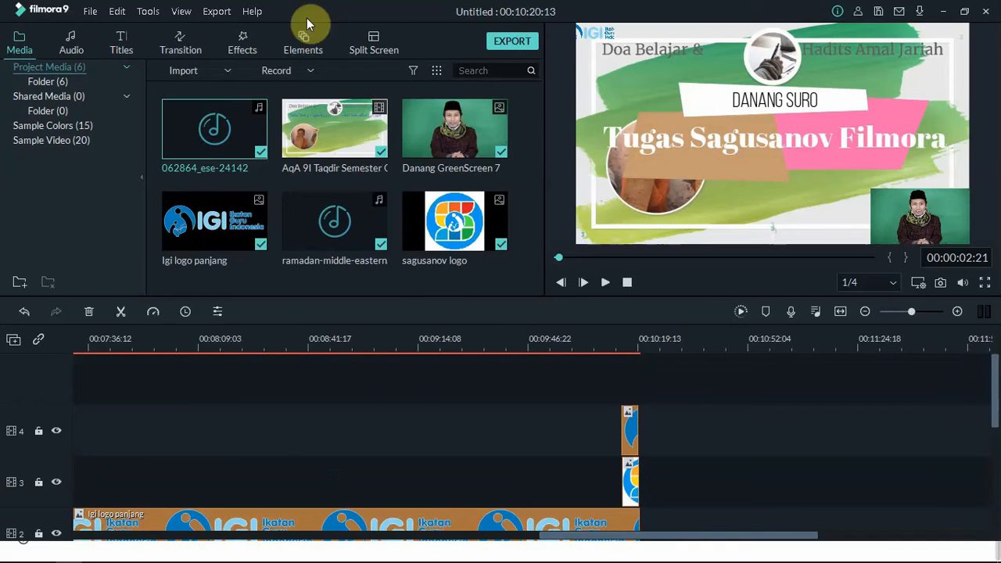
Step: Open Export > Create Video and rename the output from My Video to 'Tugas' plus the student's name
left_click(216, 11)
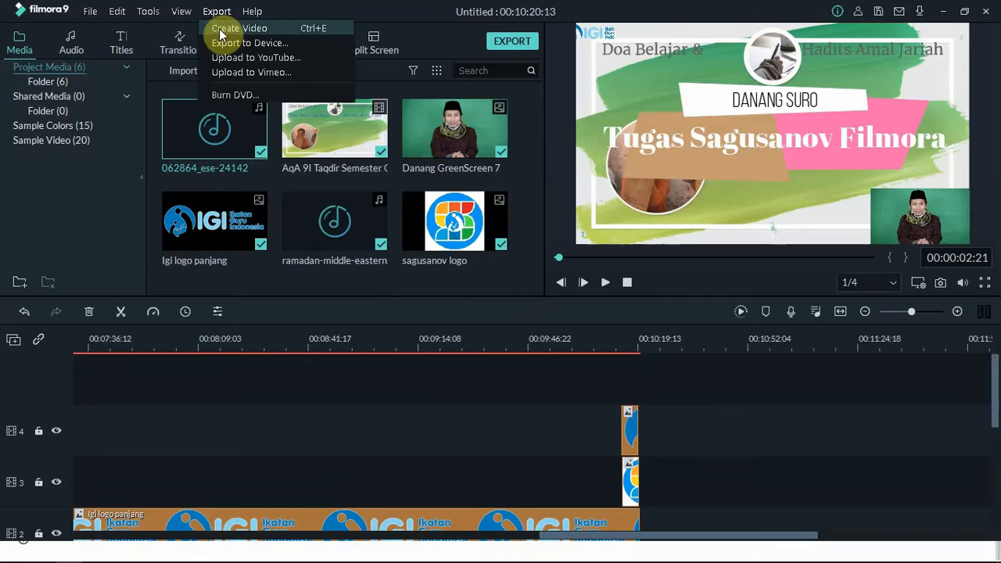
left_click(221, 30)
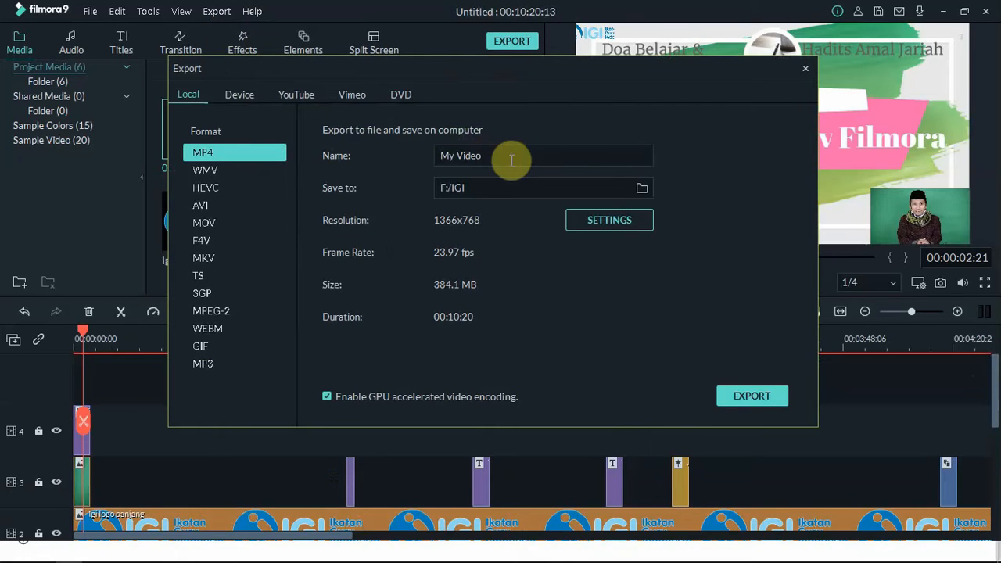
key("BackSpace")
key("BackSpace")
key("BackSpace")
key("BackSpace")
key("BackSpace")
key("BackSpace")
key("BackSpace")
key("BackSpace")
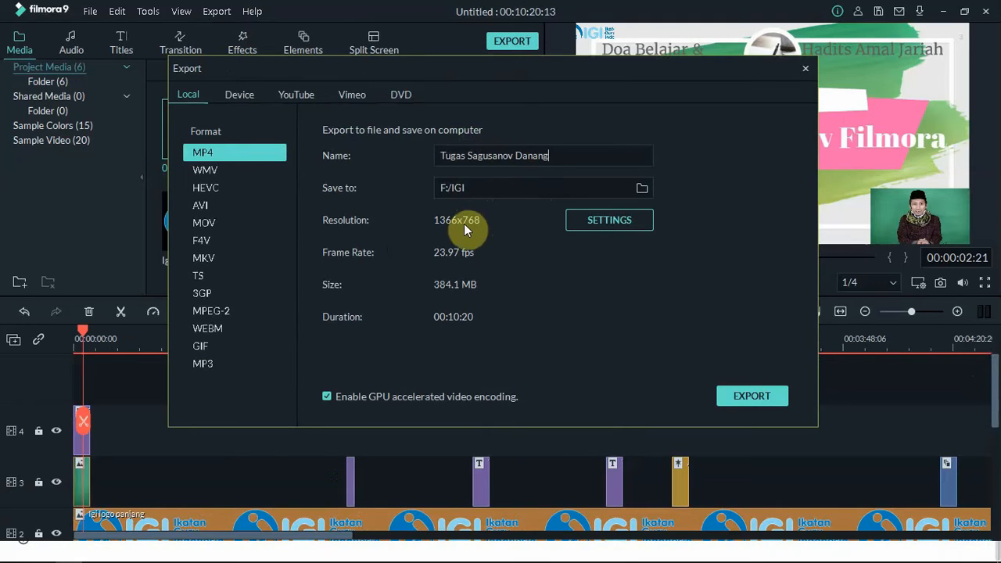
Step: Change the MP4 export resolution to 720x480 in the export settings and confirm
left_click(601, 221)
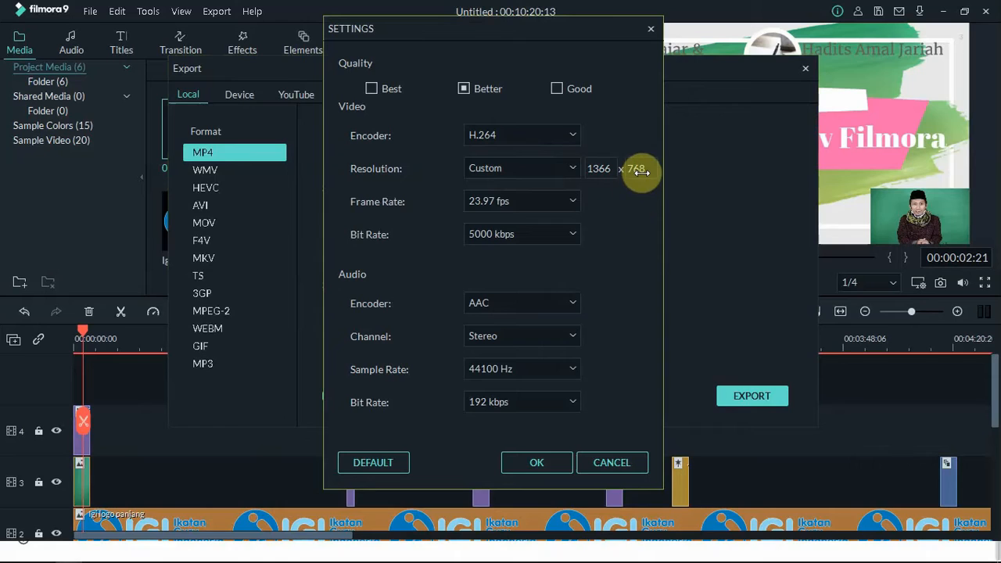
left_click(574, 167)
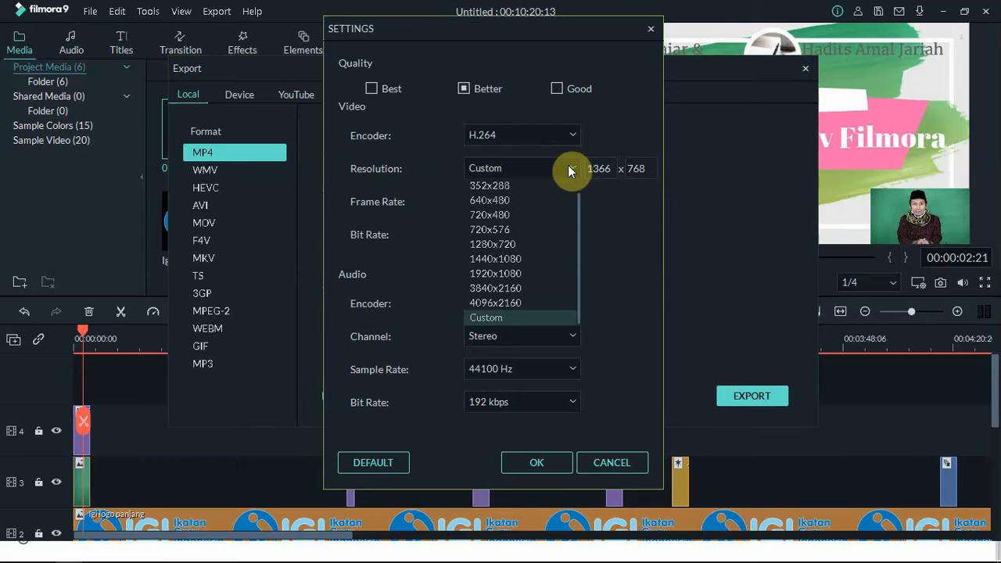
left_click(517, 215)
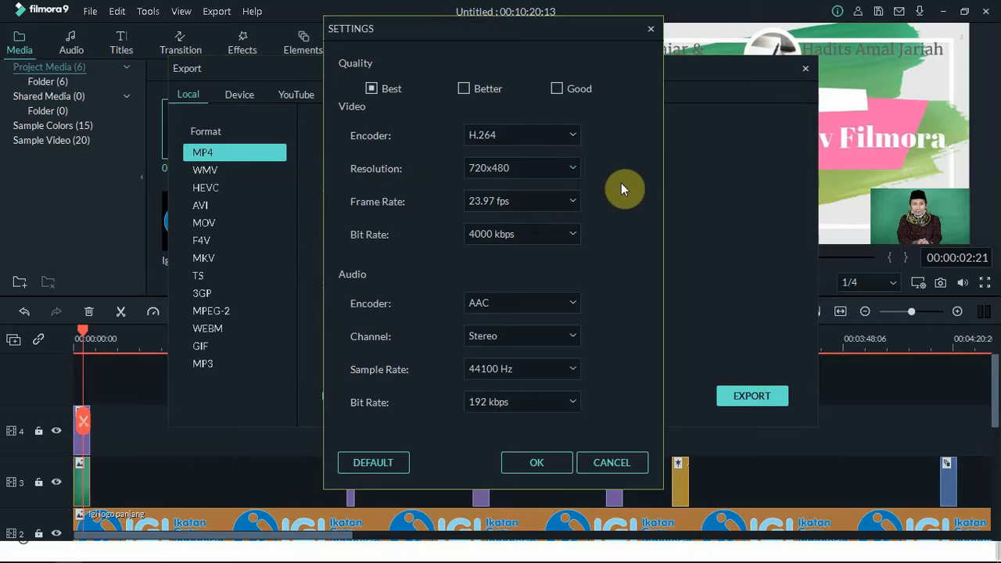
left_click(539, 463)
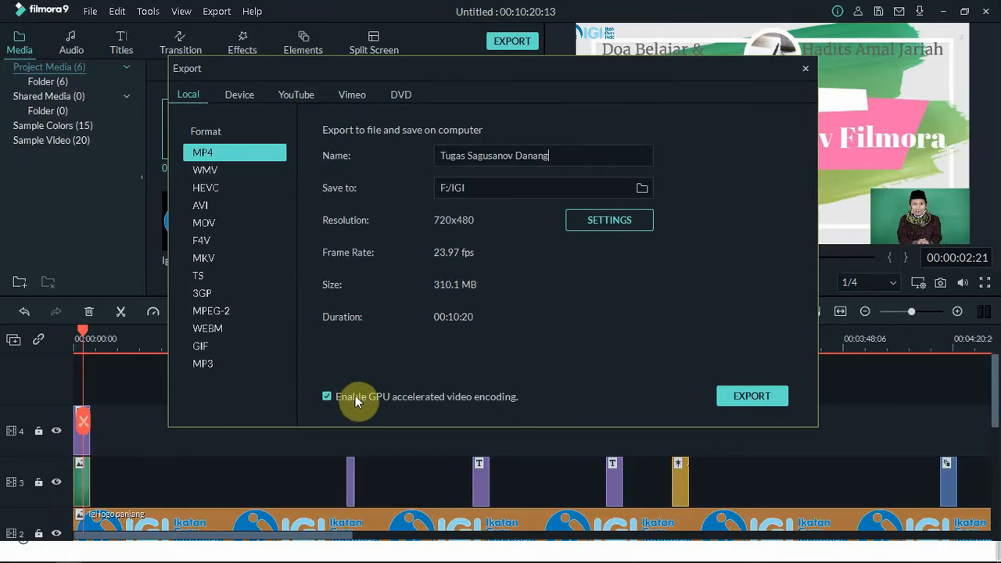
Step: Start rendering the project to the MP4 file
left_click(757, 397)
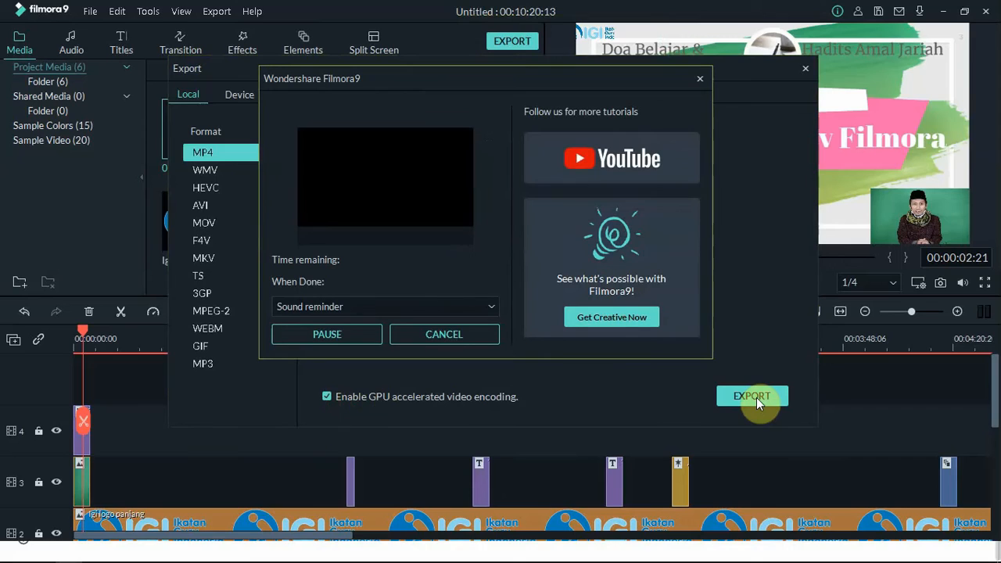